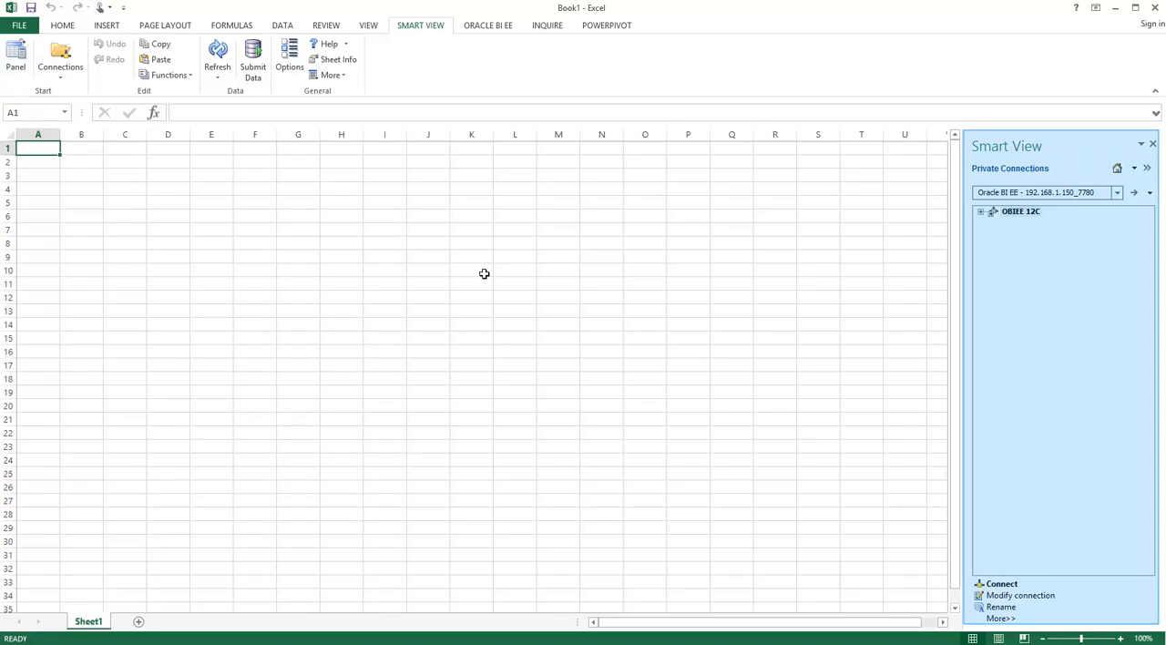
click(1149, 193)
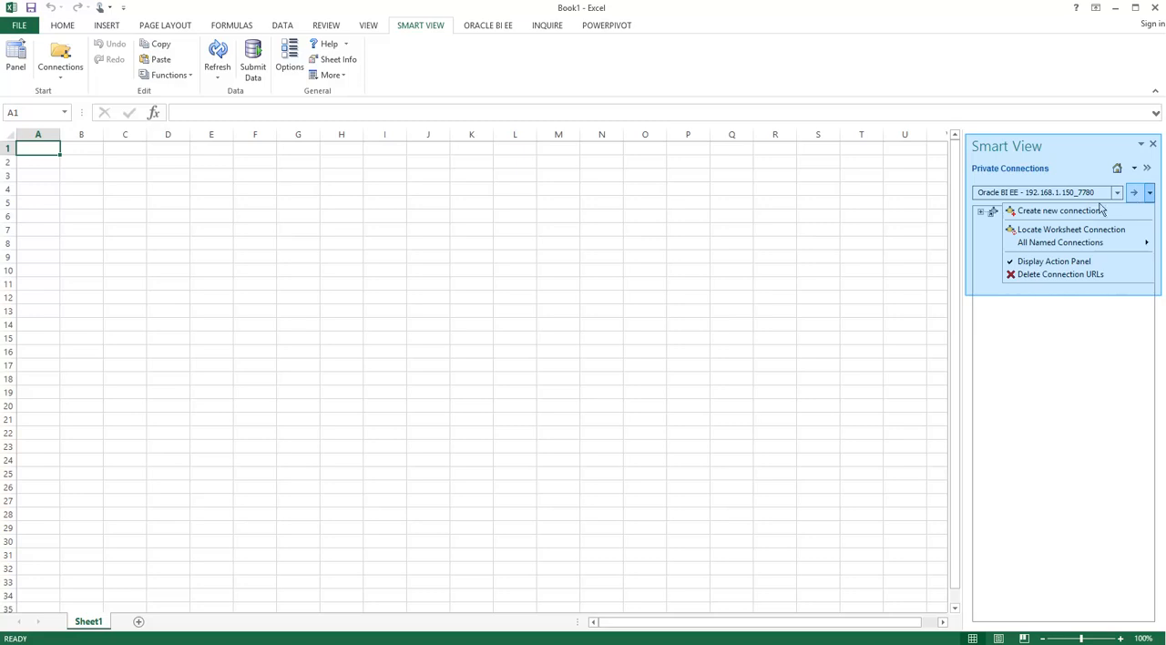
click(1055, 213)
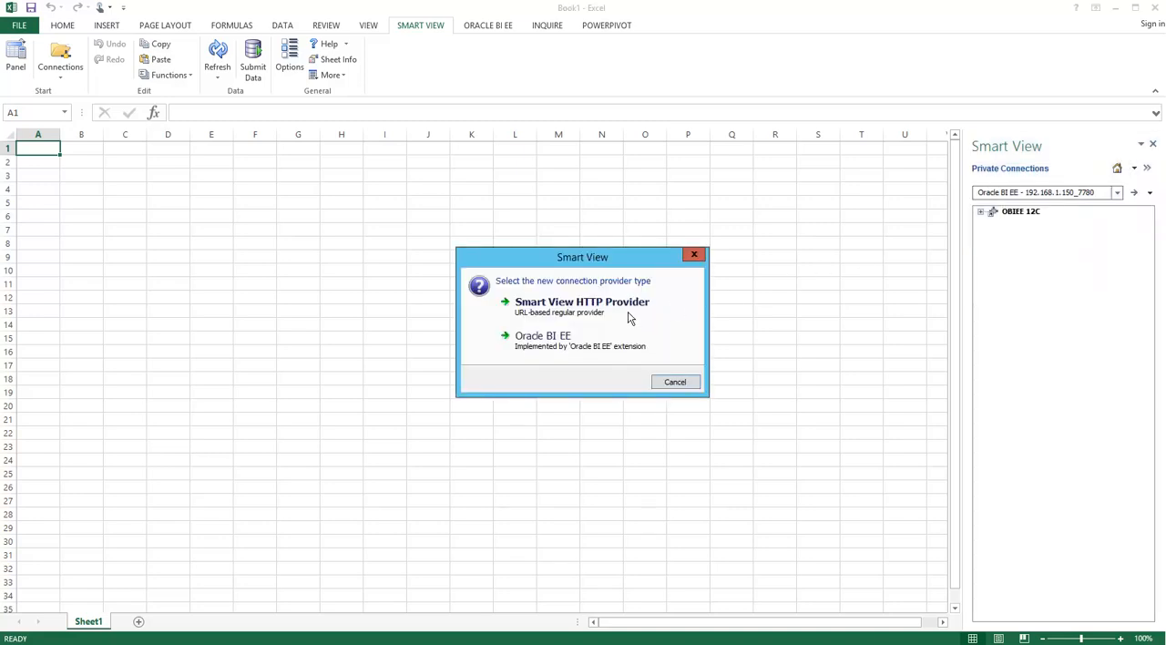
click(538, 337)
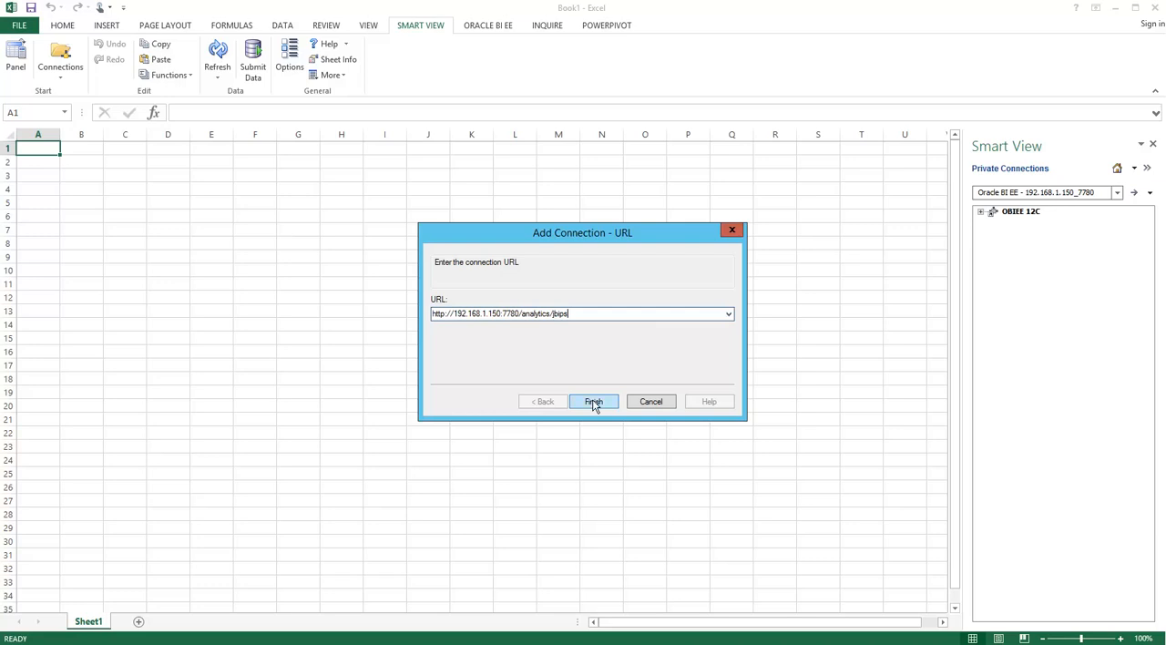
click(594, 402)
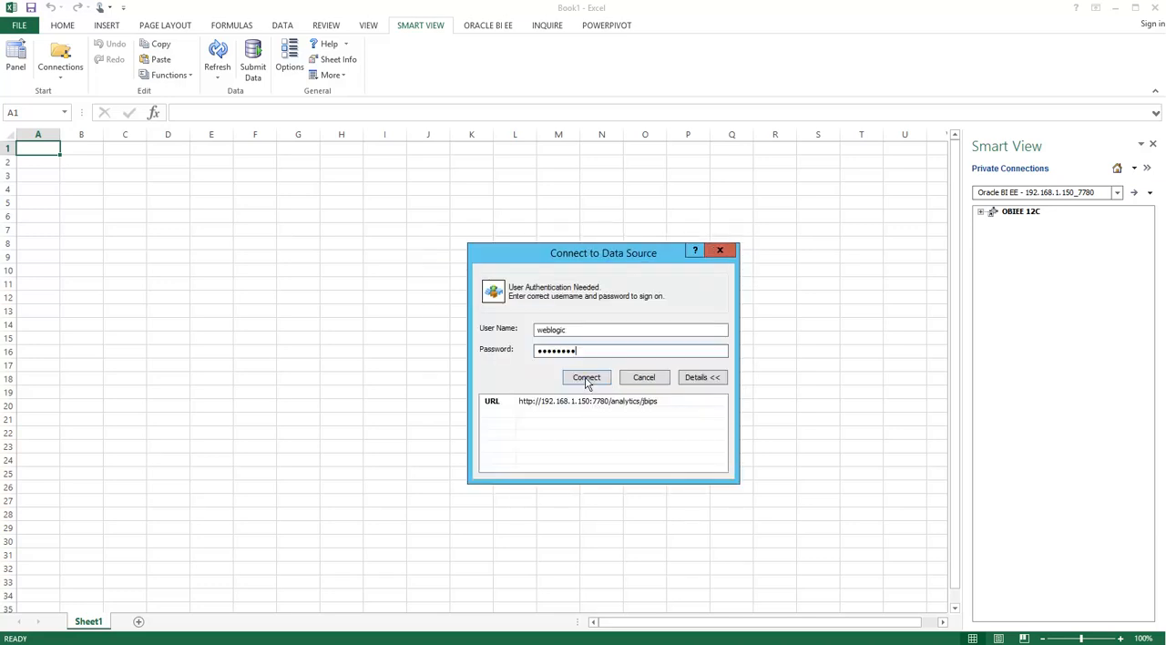
click(587, 379)
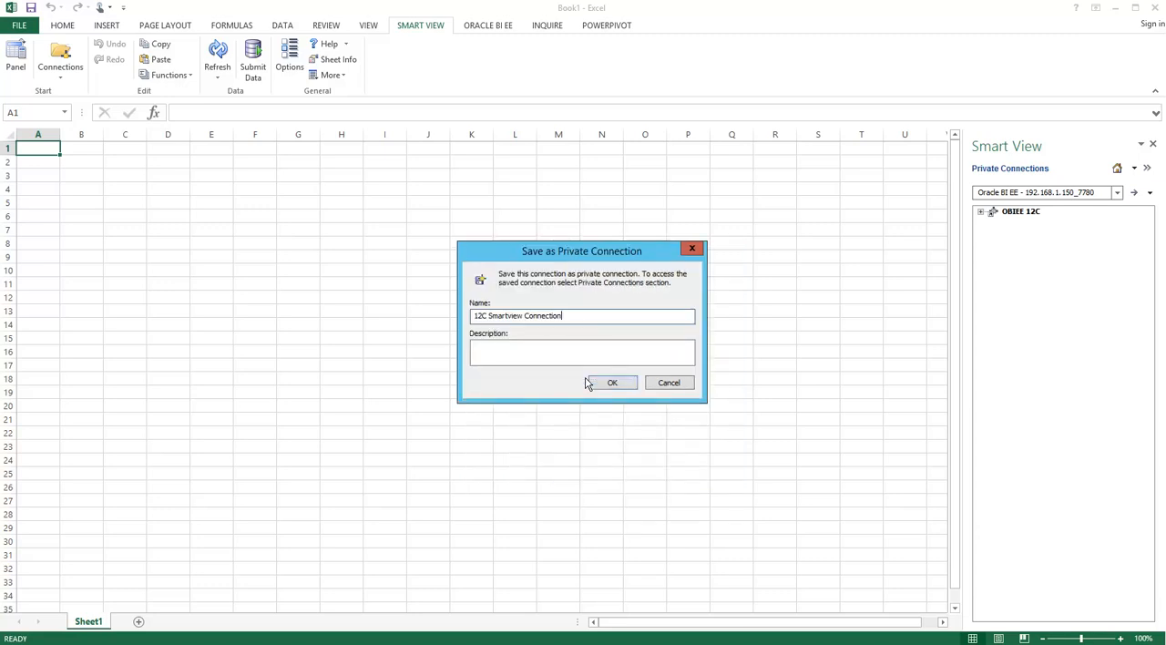
click(609, 382)
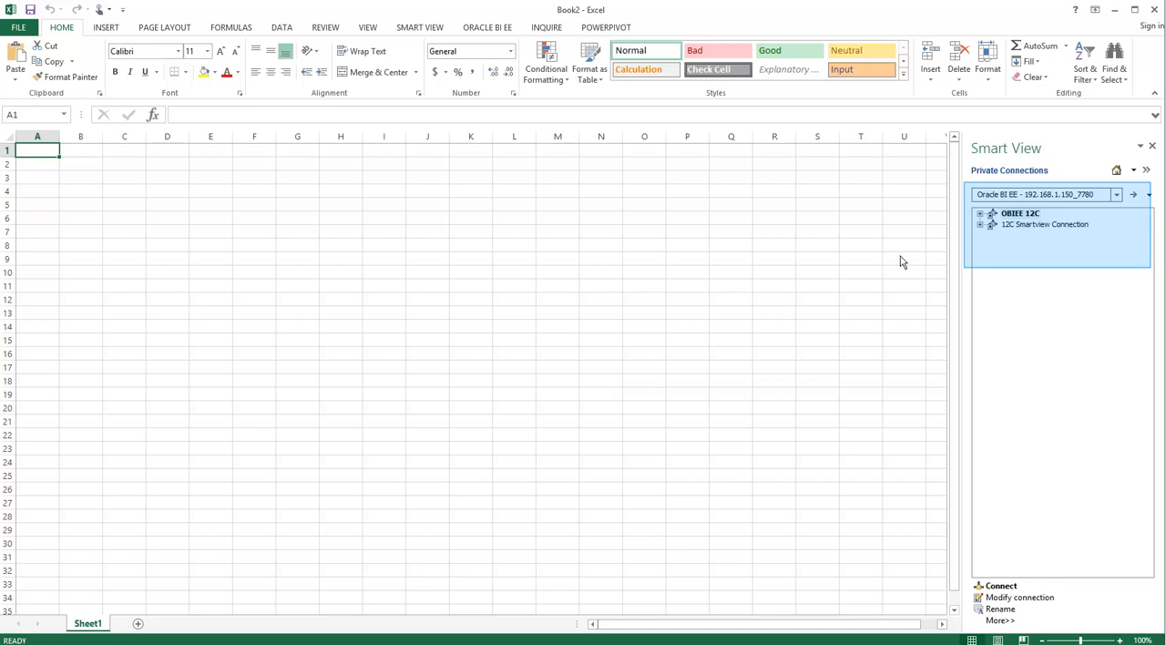
- Connect to the OBIEE 12C private connection by entering the user name and account password
click(1003, 215)
click(1002, 587)
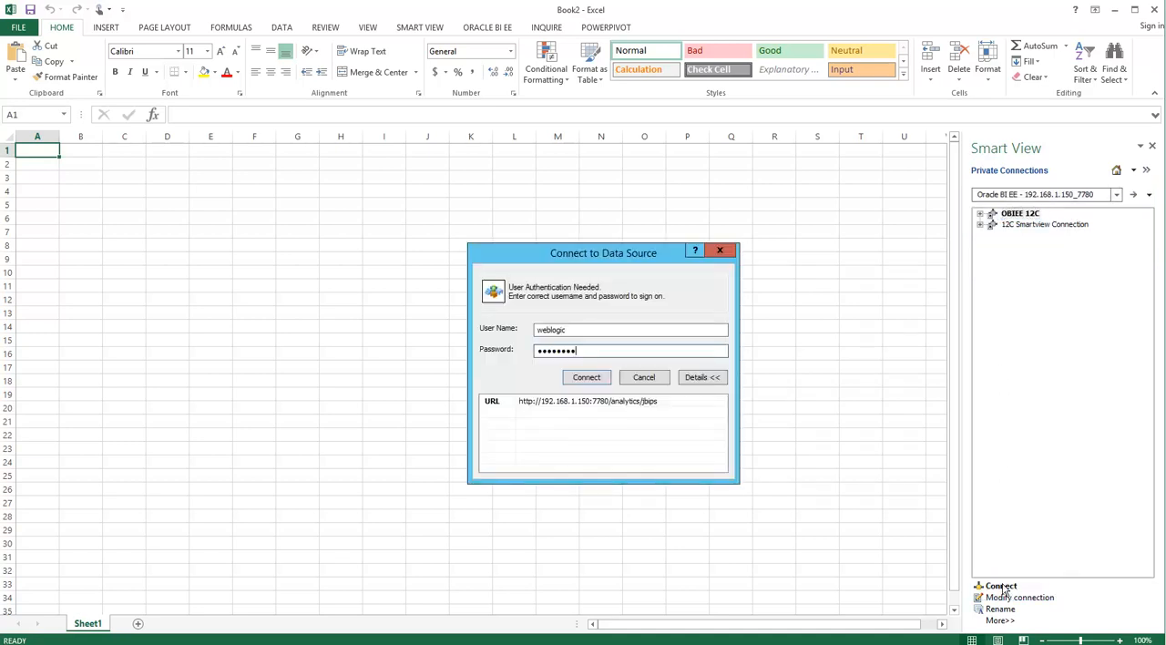
click(588, 379)
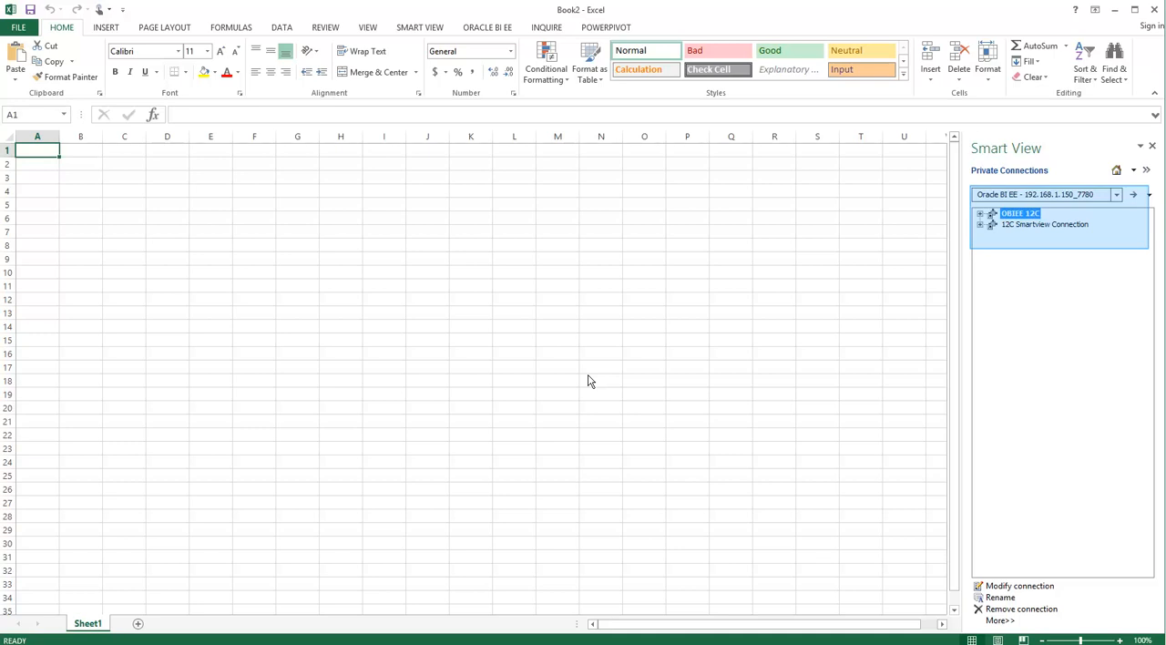
- Insert Table 1 of Actual vs Budget (SV) from My Folders > Smartview GL Demo Reports into Sheet1, accepting the prefilled prompt values
click(981, 213)
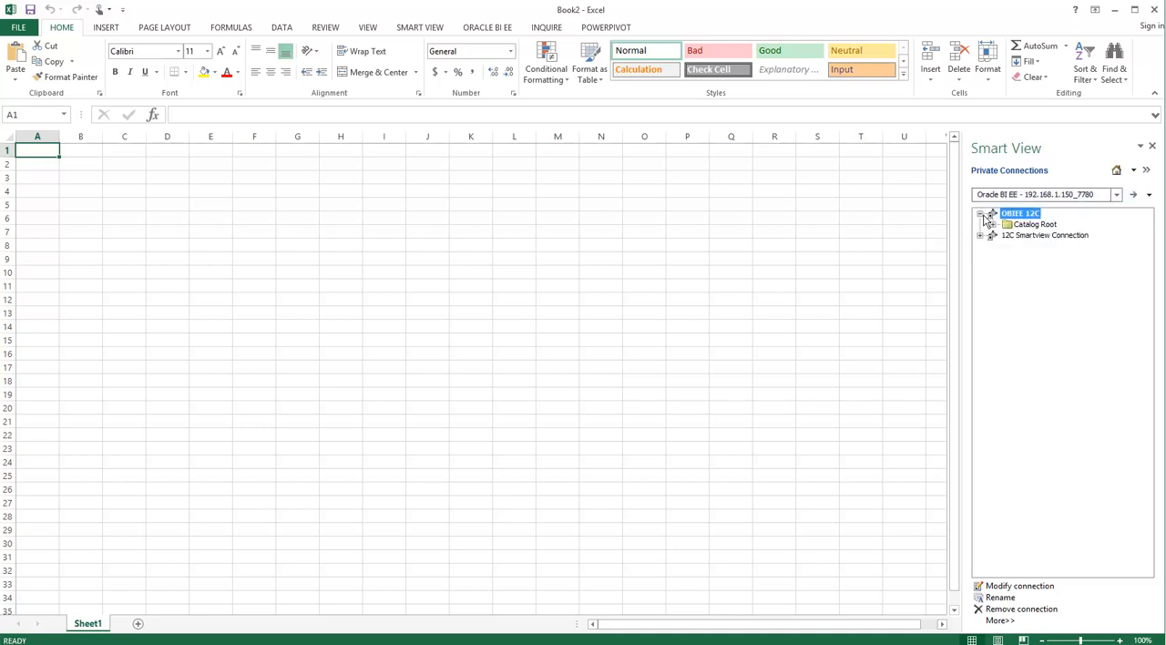
click(993, 225)
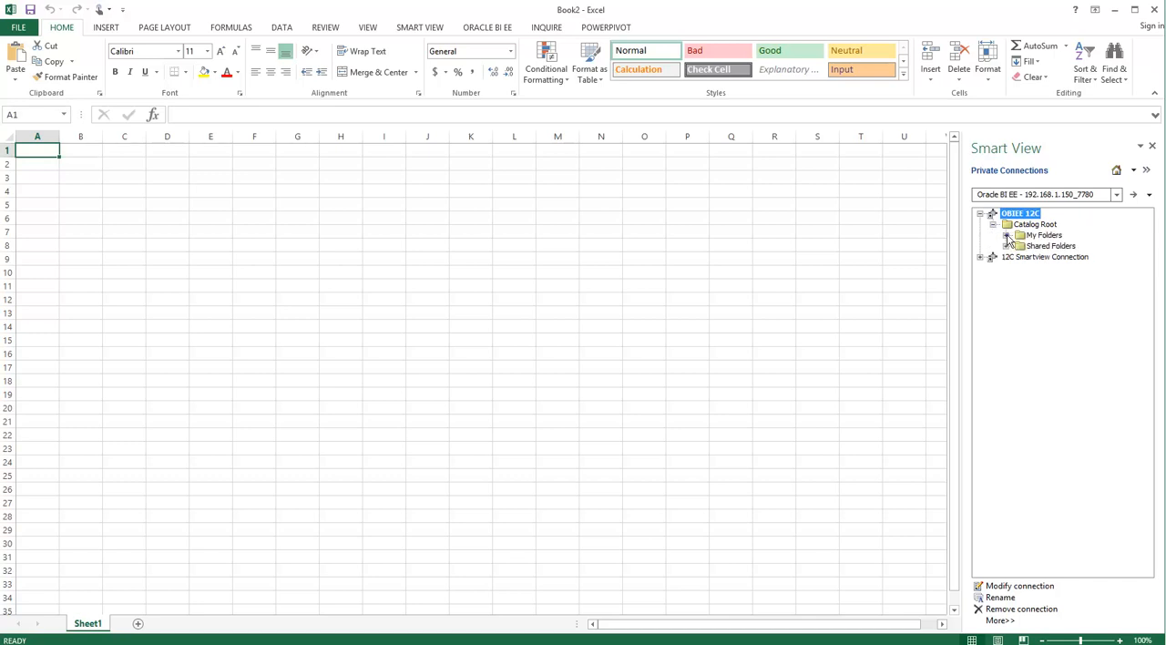
click(1006, 236)
click(1019, 269)
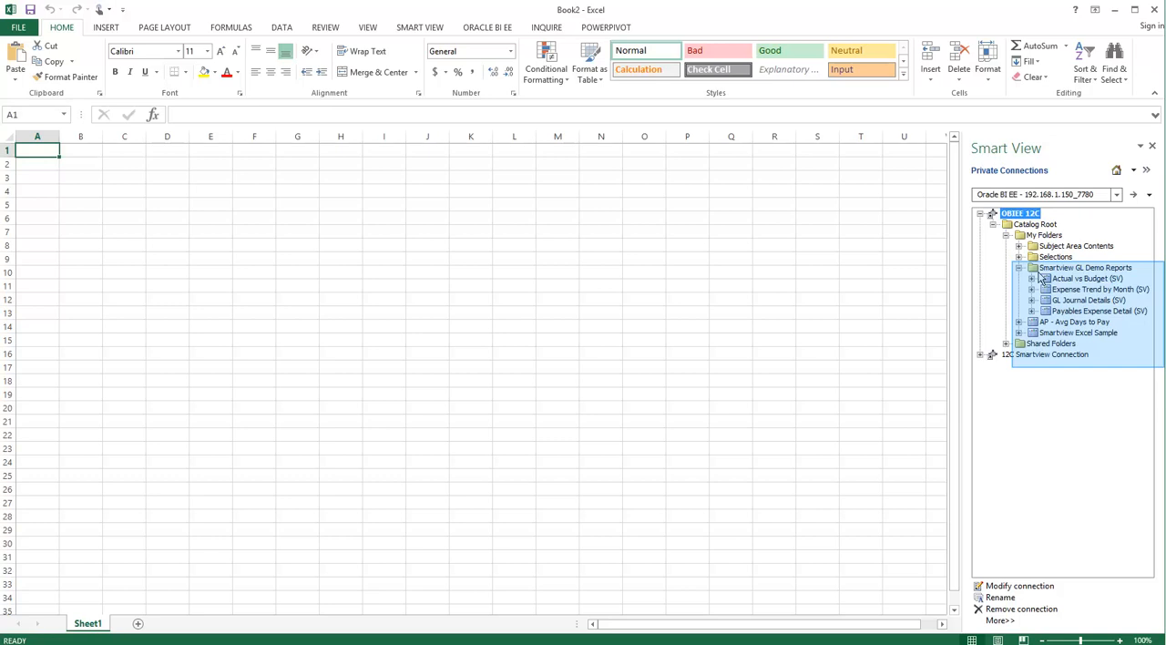
click(1077, 312)
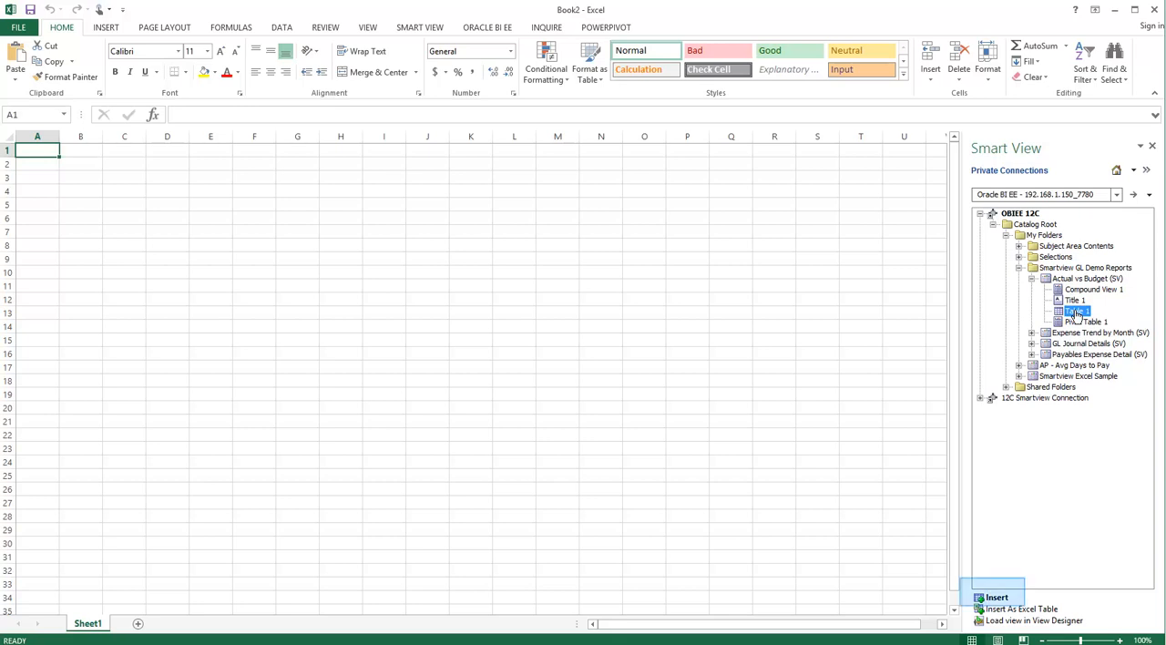
click(996, 599)
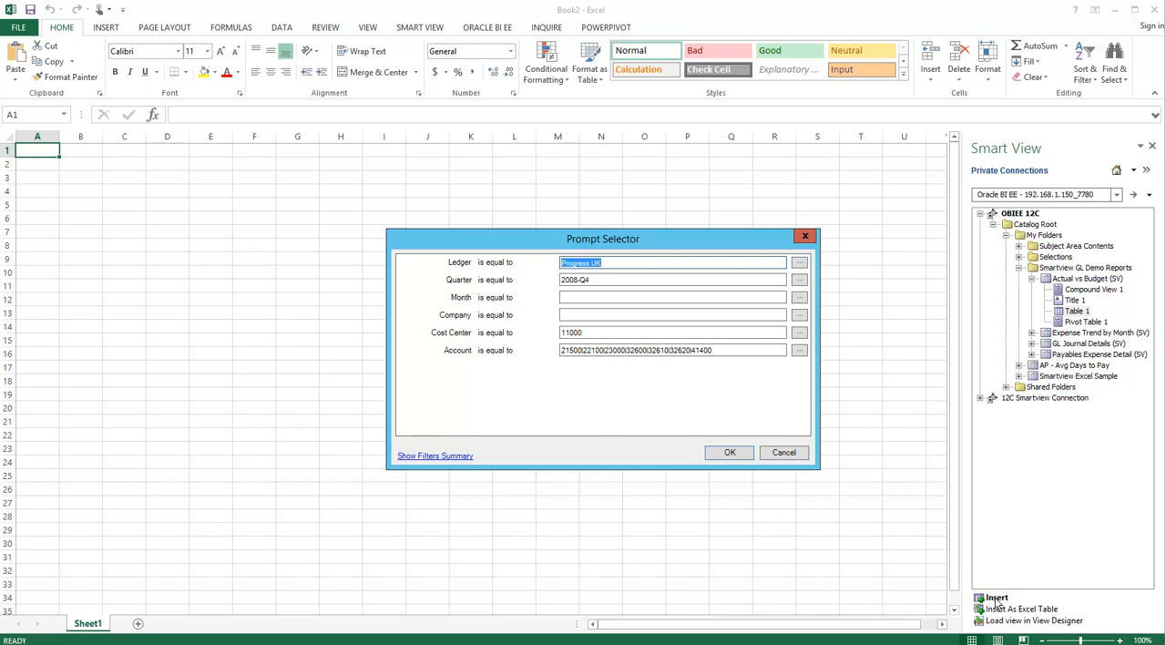
click(731, 453)
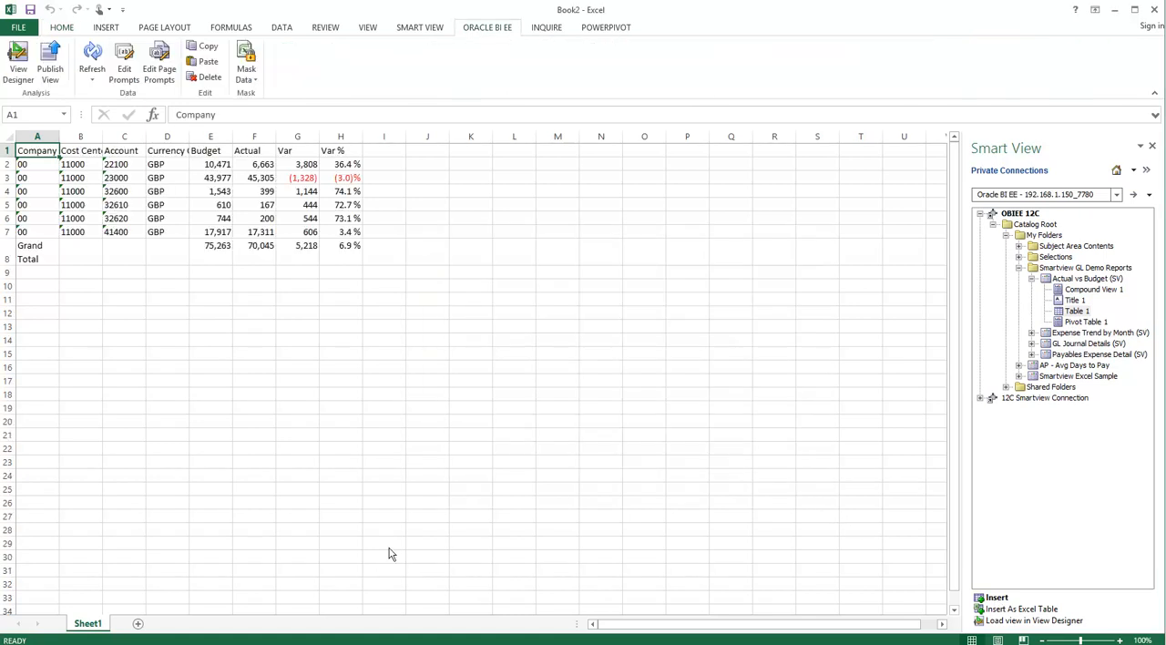
- Add a new worksheet and insert Chart 1 of the Expense Trend by Month (SV) report, accepting the prefilled prompt values
click(140, 625)
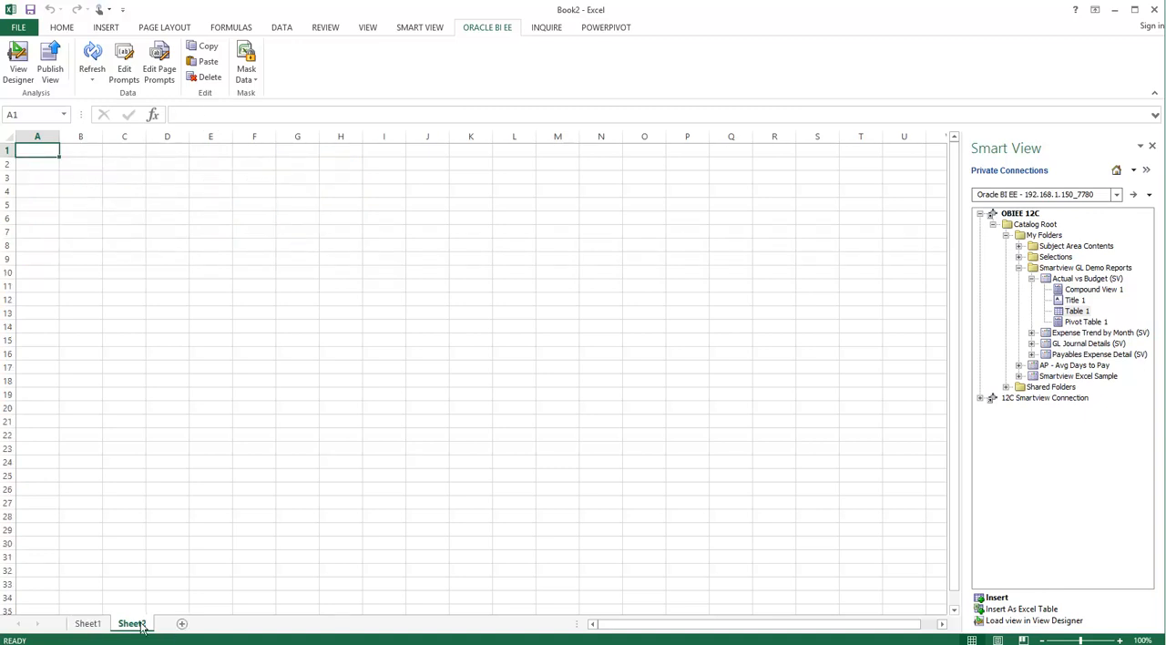
click(1032, 332)
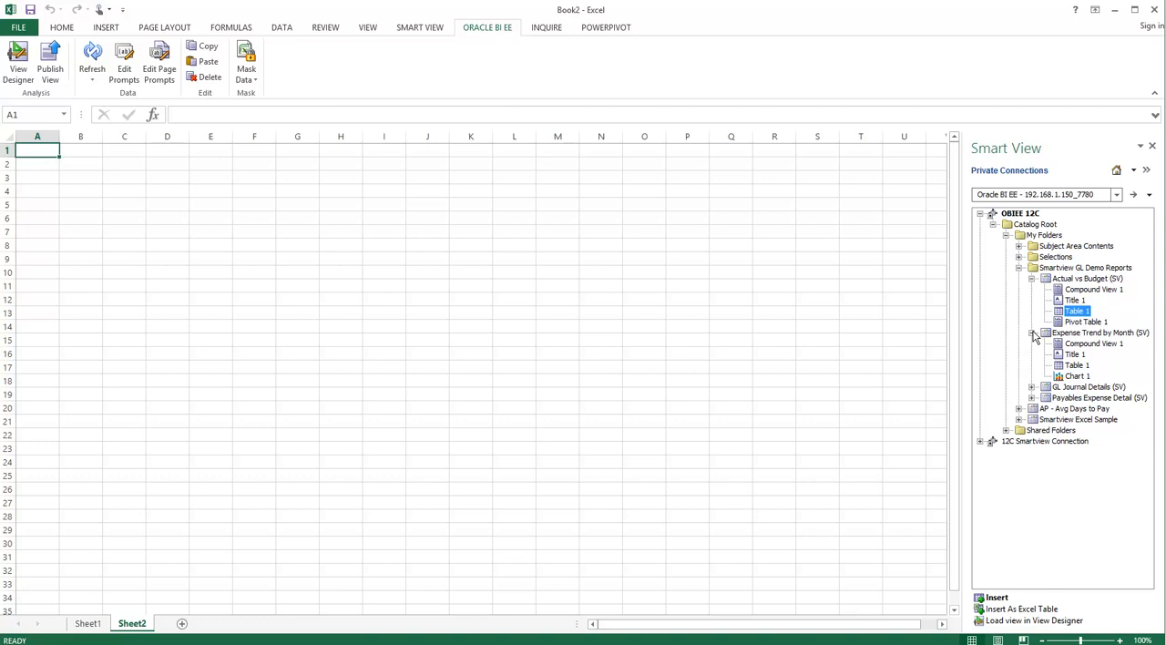
click(1077, 377)
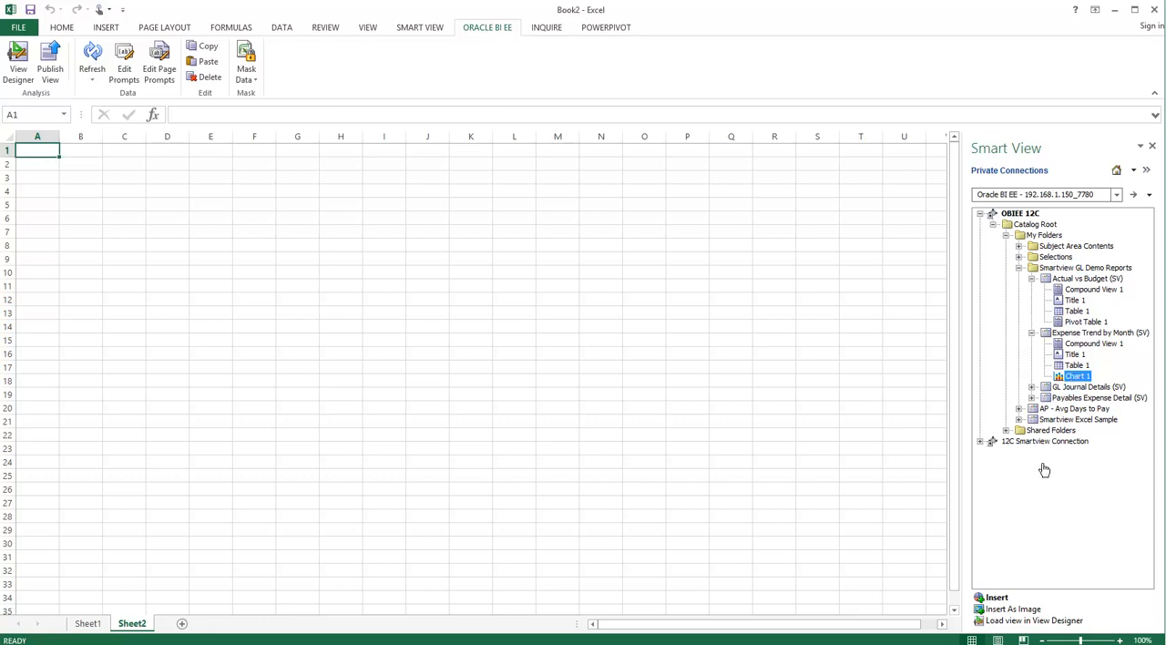
click(997, 598)
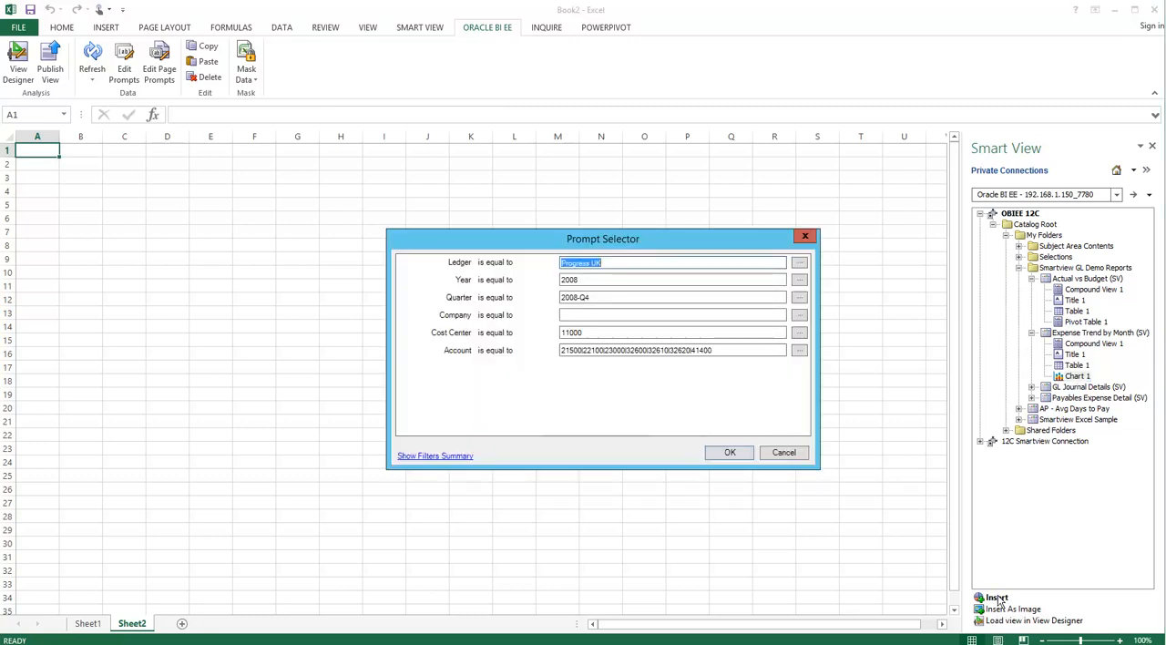
click(732, 453)
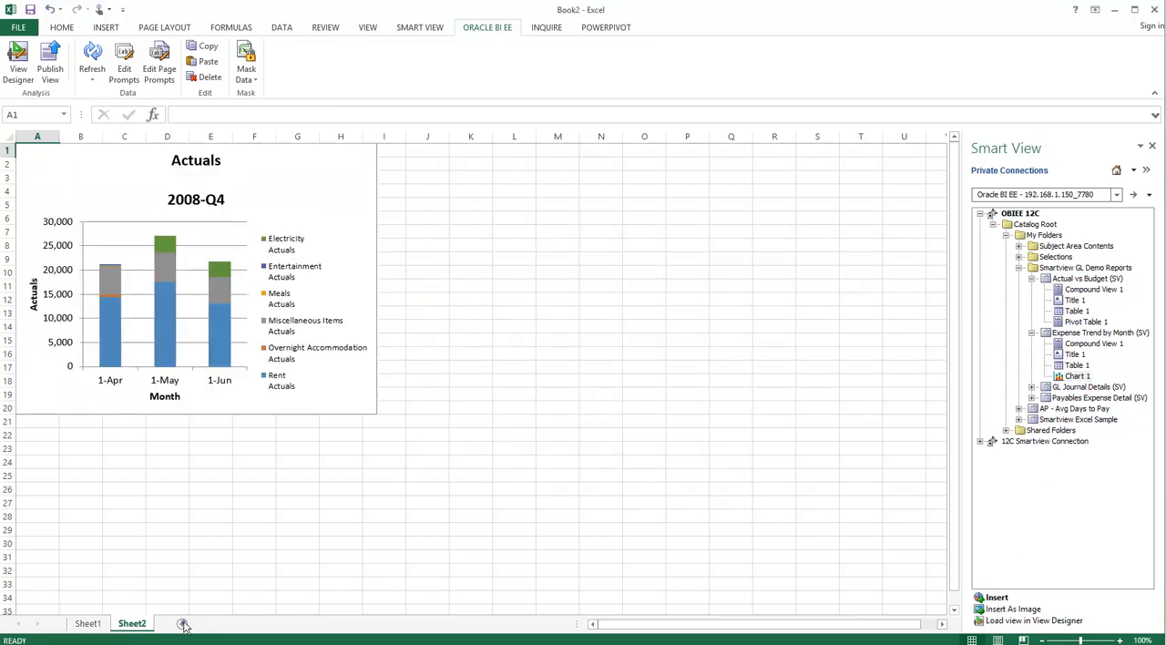
- Add another worksheet and insert Table 1 of the GL Journal Details (SV) report, accepting the prefilled prompt values
click(182, 624)
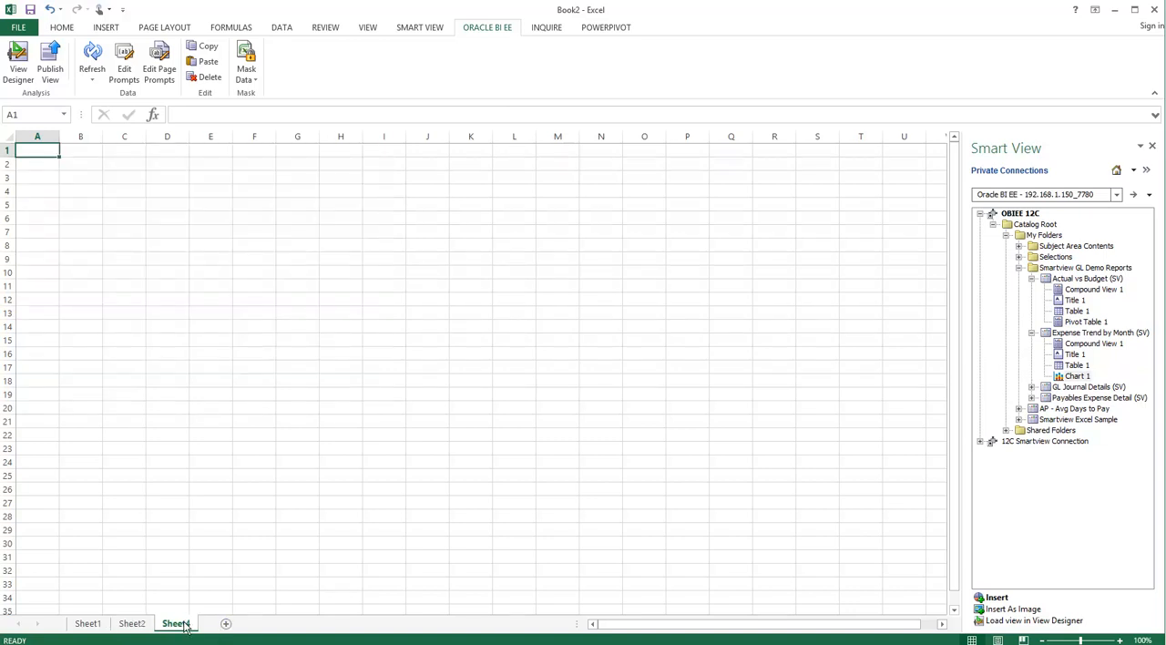
click(1031, 388)
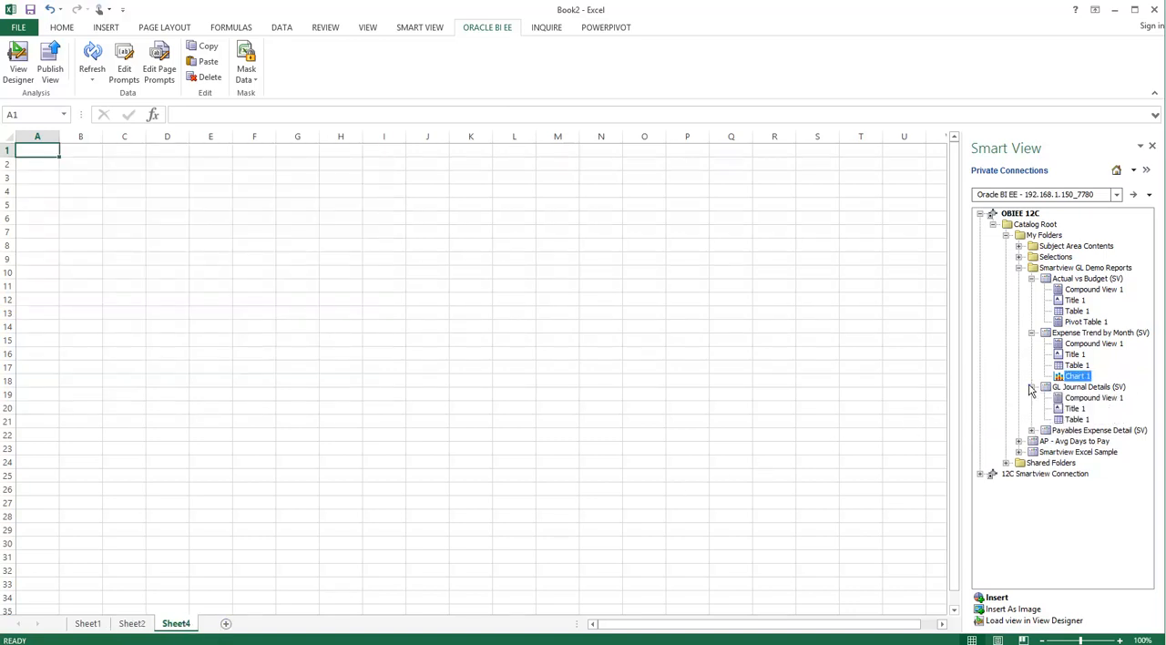
click(1077, 421)
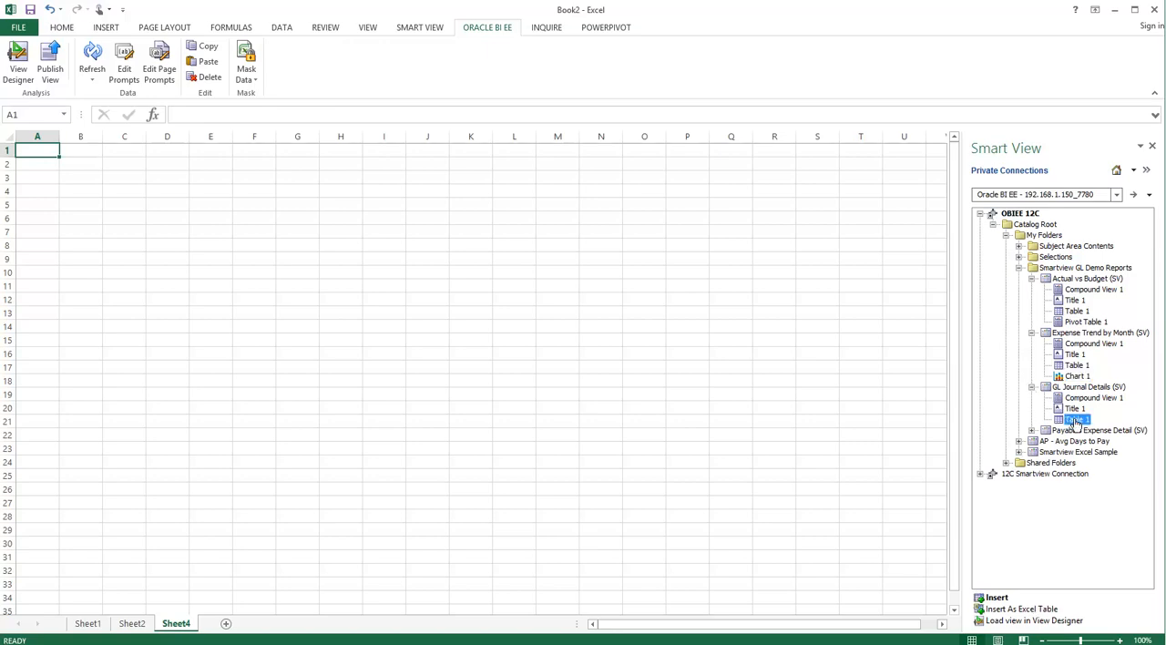
click(1000, 600)
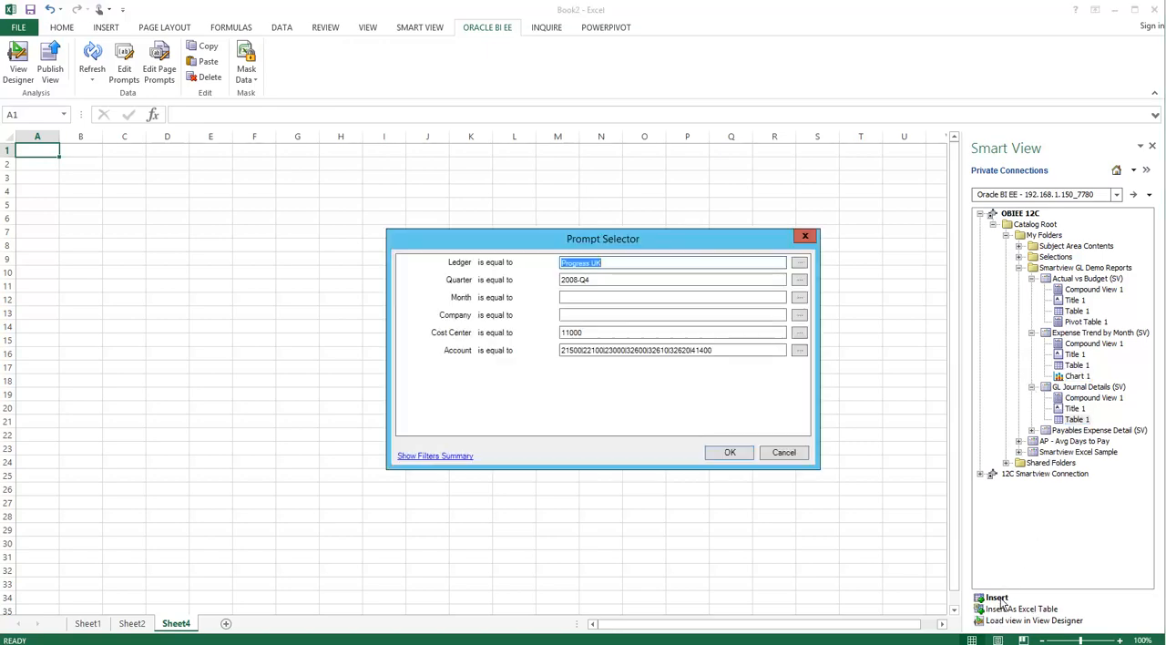
click(728, 453)
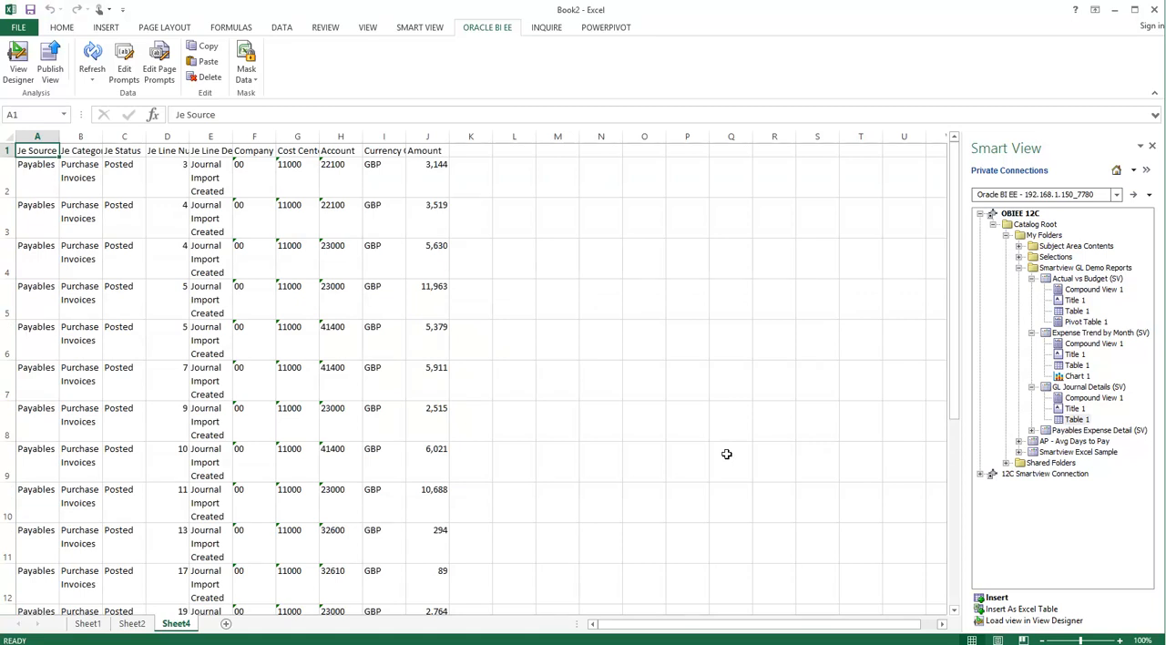
- Autofit all column widths of the GL journal table and add filters to its header row
click(9, 137)
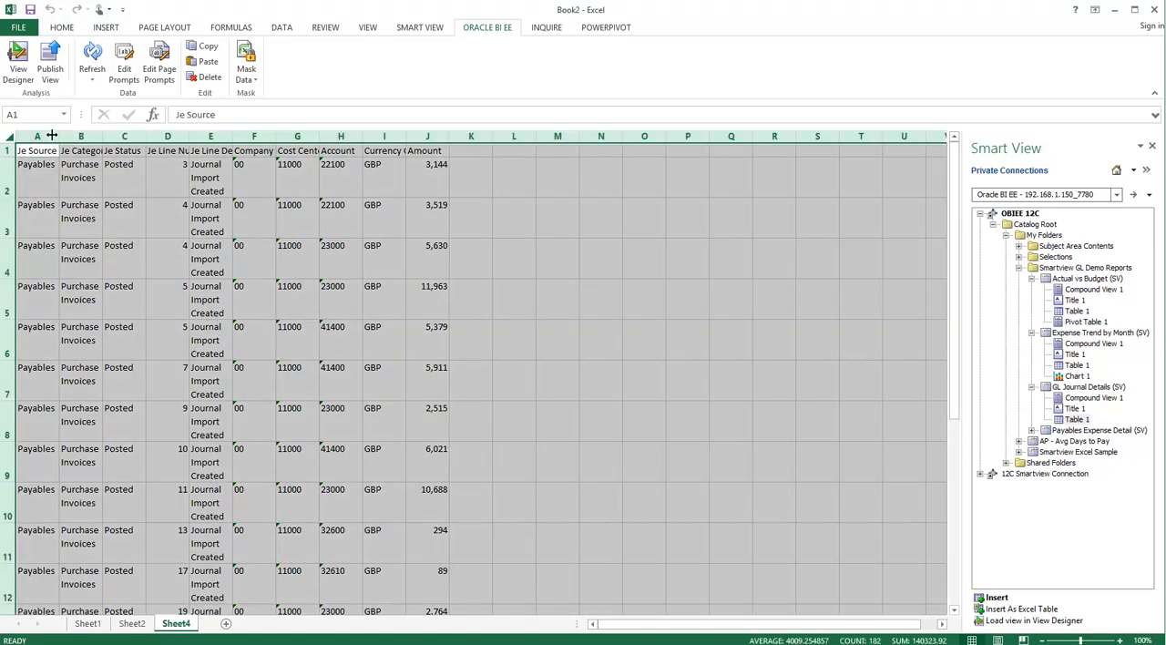
double_click(56, 135)
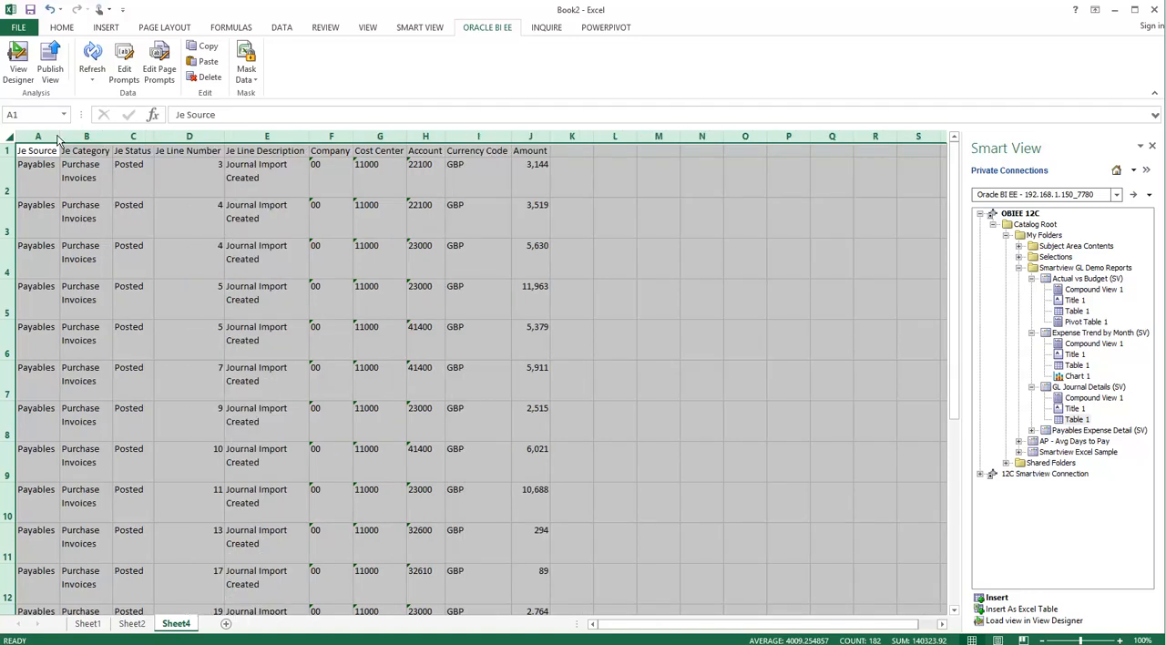
click(283, 28)
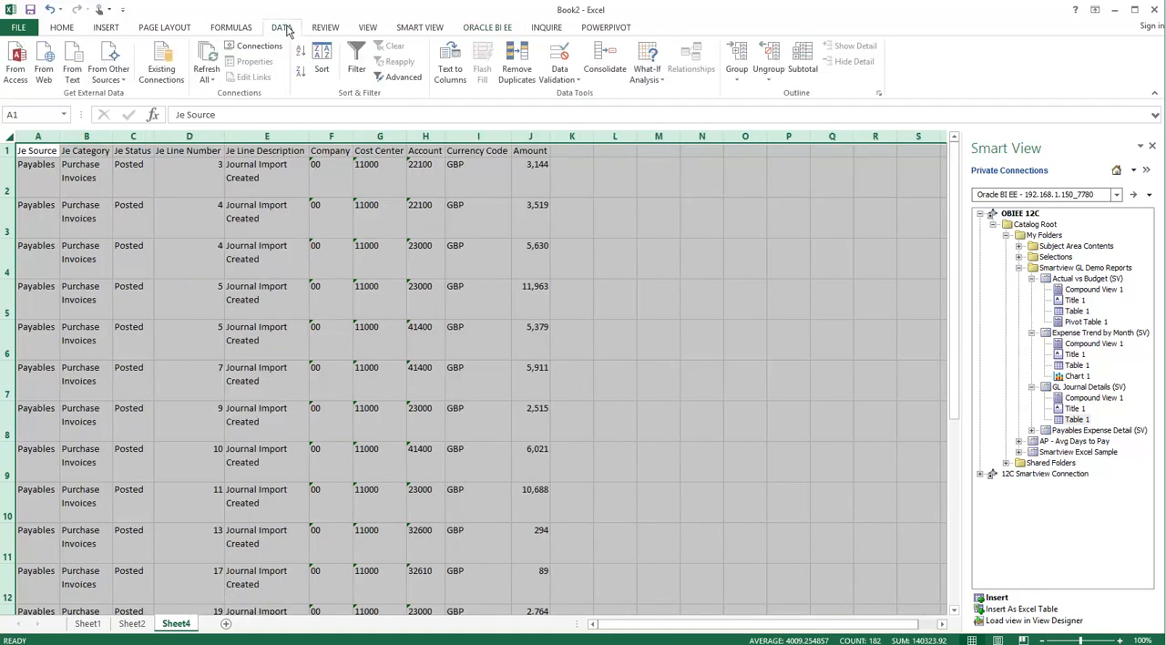
click(356, 60)
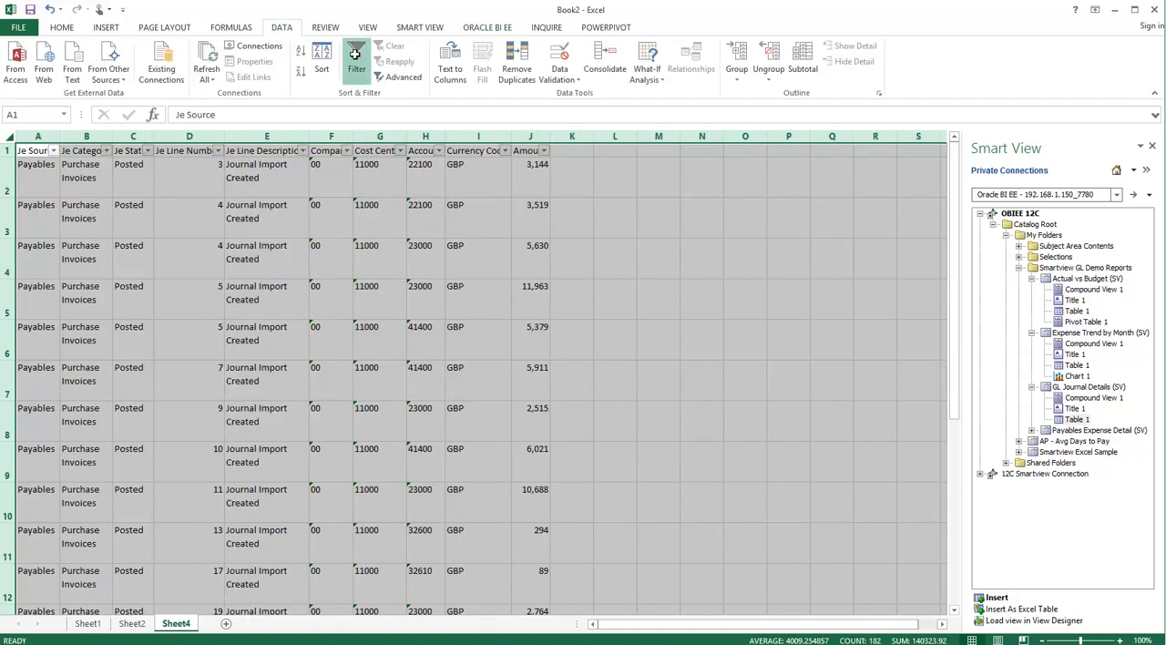
click(261, 172)
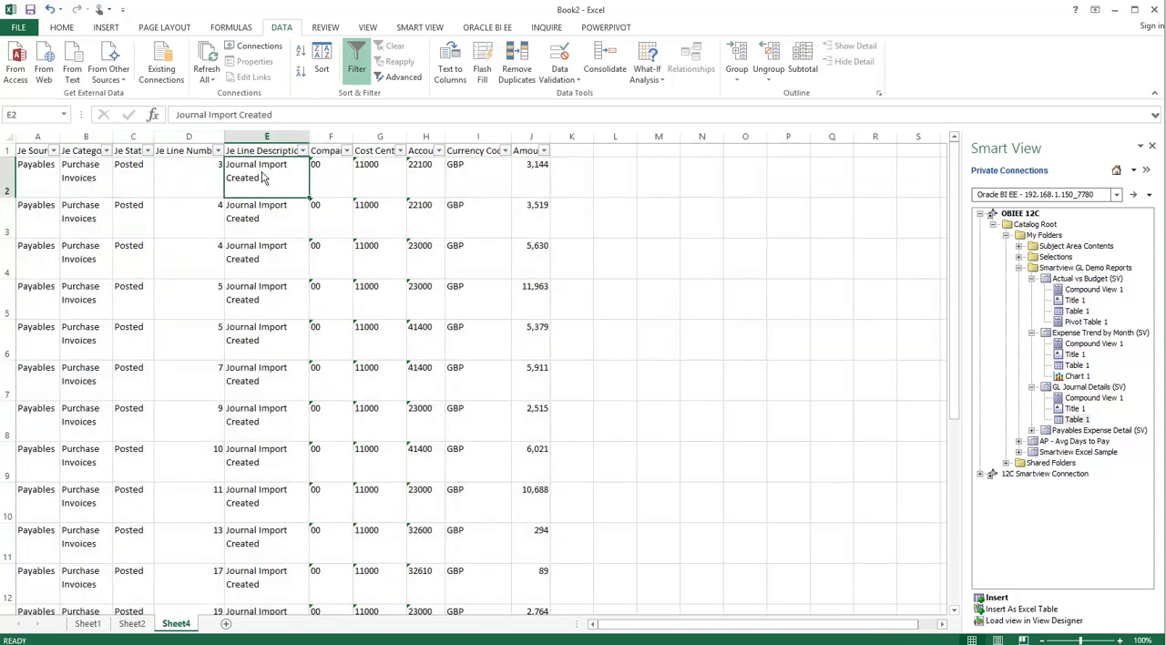
- On a new worksheet, insert the Summary by Supplier view of Payables Expense Detail (SV) with the prefilled prompt values, and autofit all columns
click(226, 625)
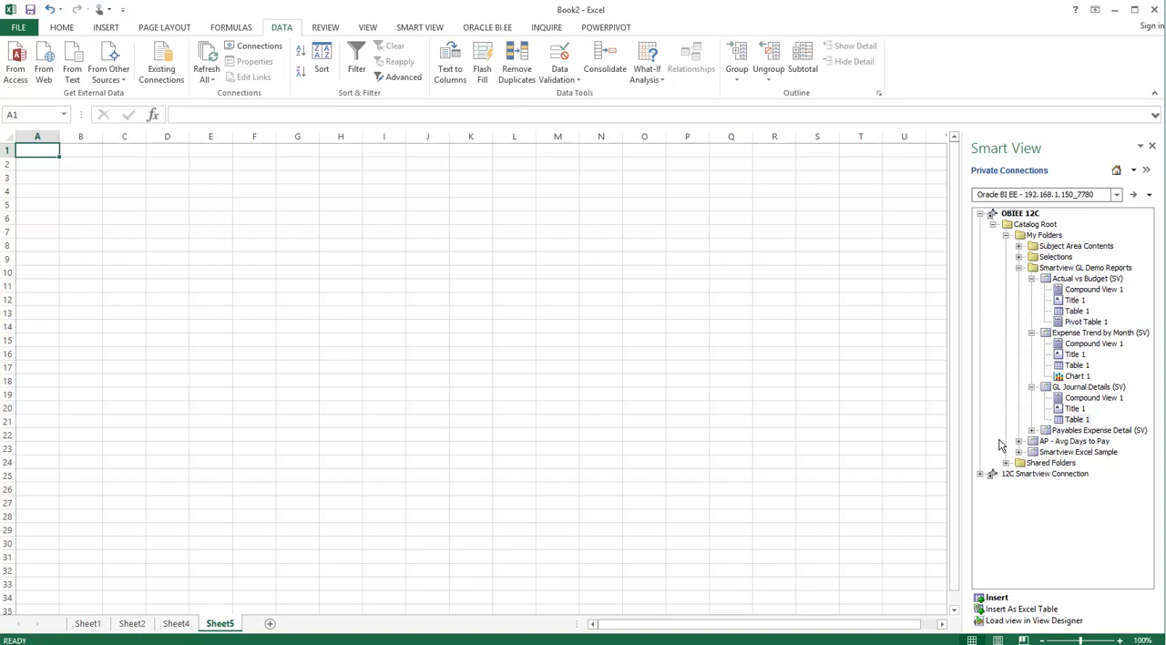
click(1032, 430)
click(1076, 463)
click(1080, 474)
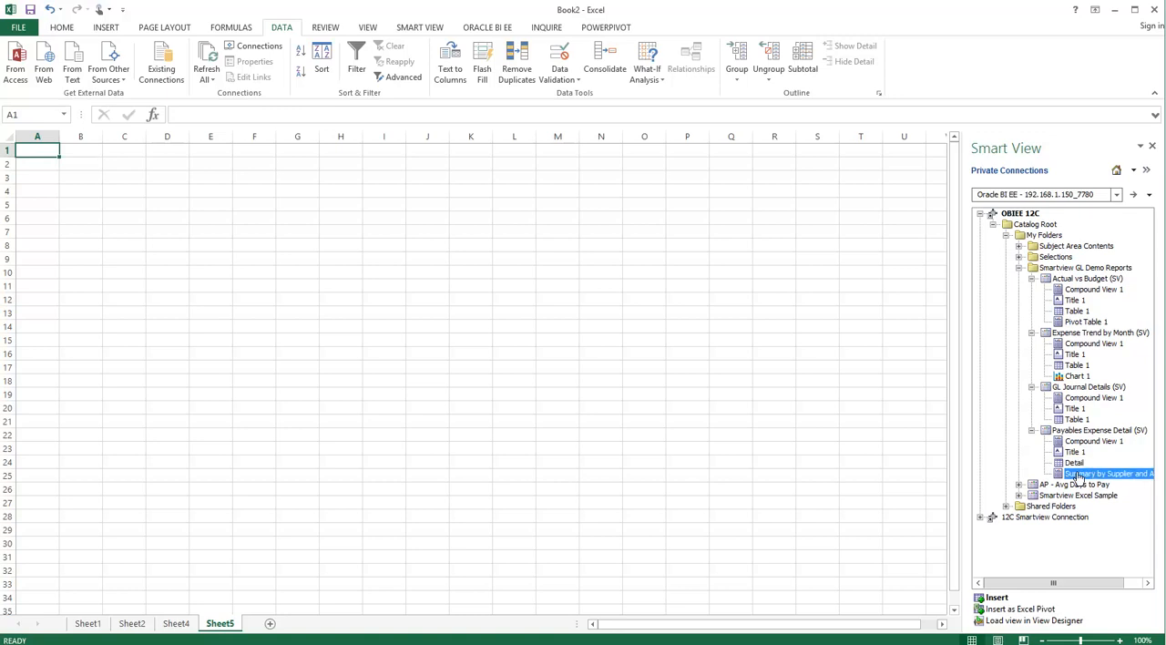
click(997, 598)
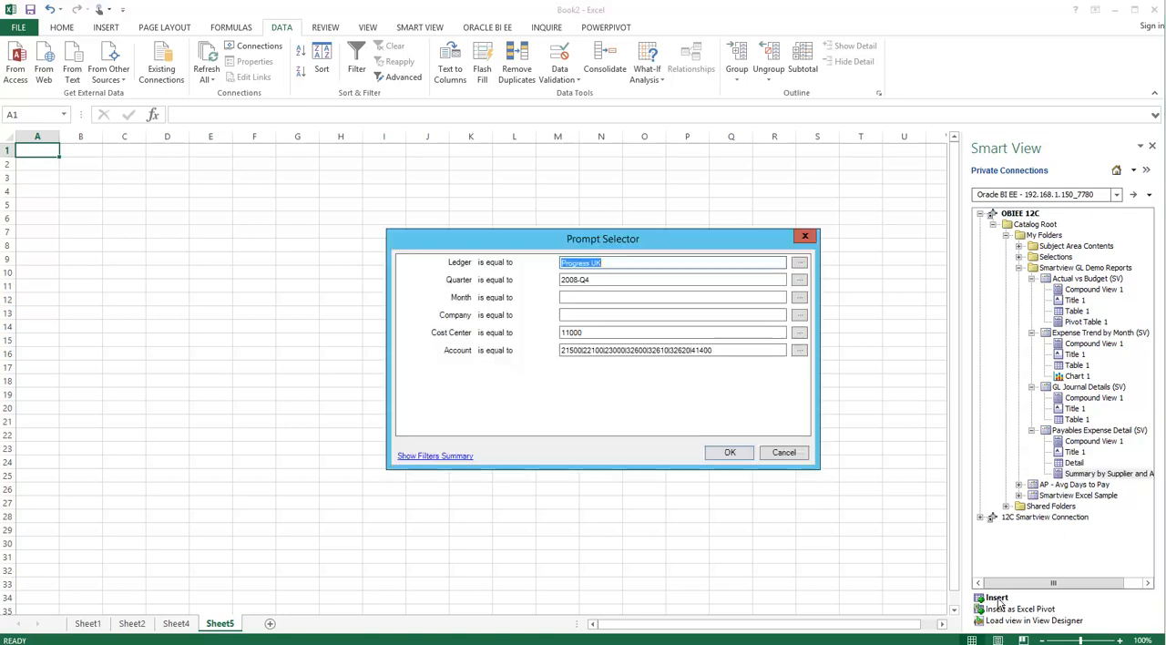
click(728, 453)
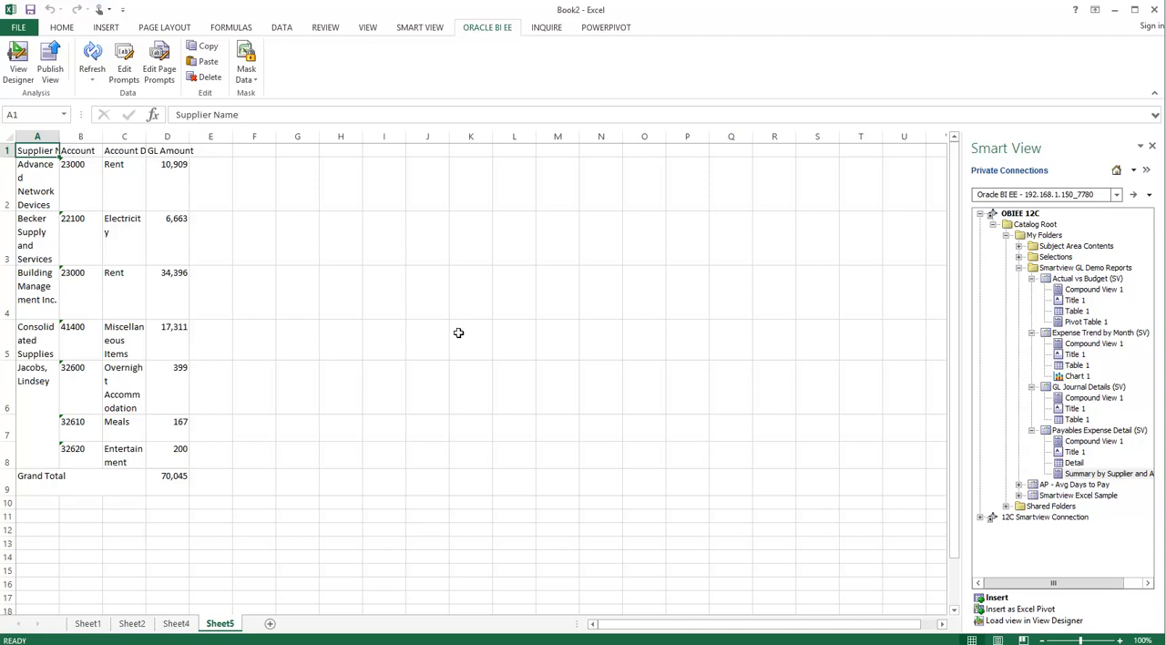
click(7, 135)
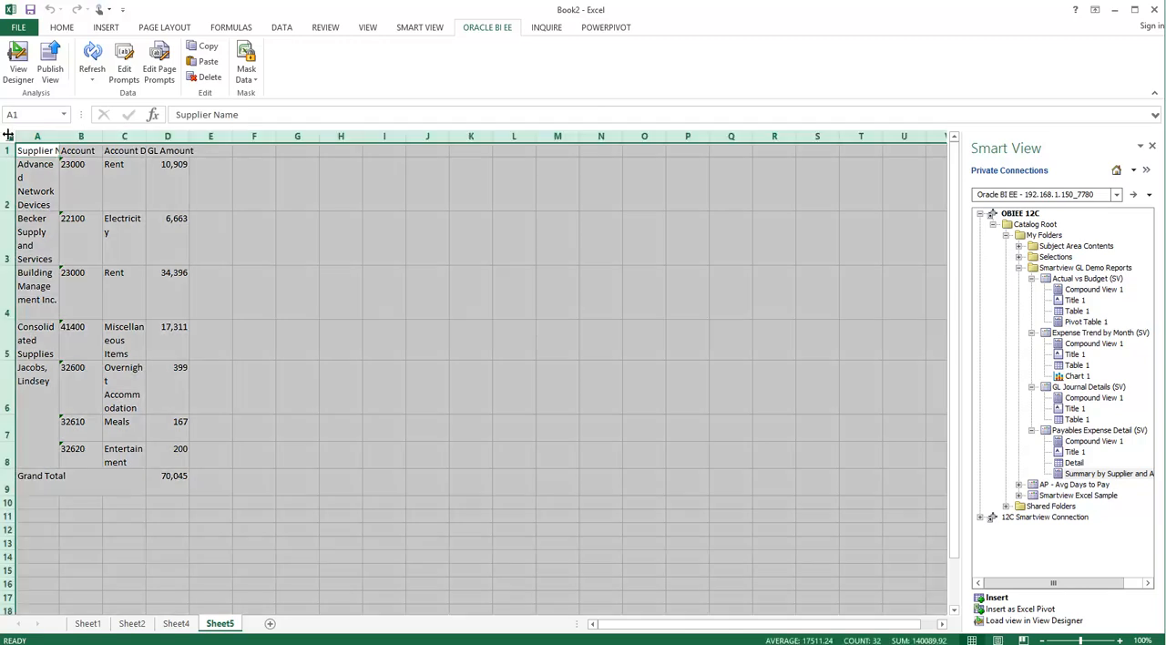
double_click(57, 135)
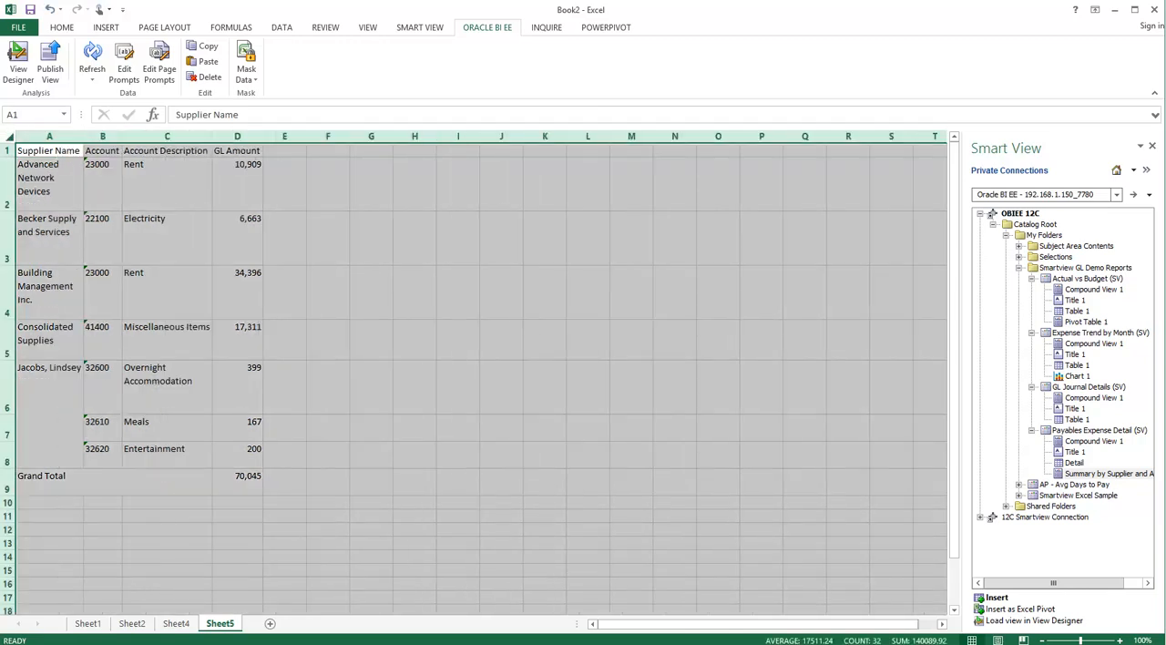
- Insert the Detail view of Payables Expense Detail (SV) at cell G1 beside the supplier summary, accepting the prefilled prompt values
key(Down)
click(379, 153)
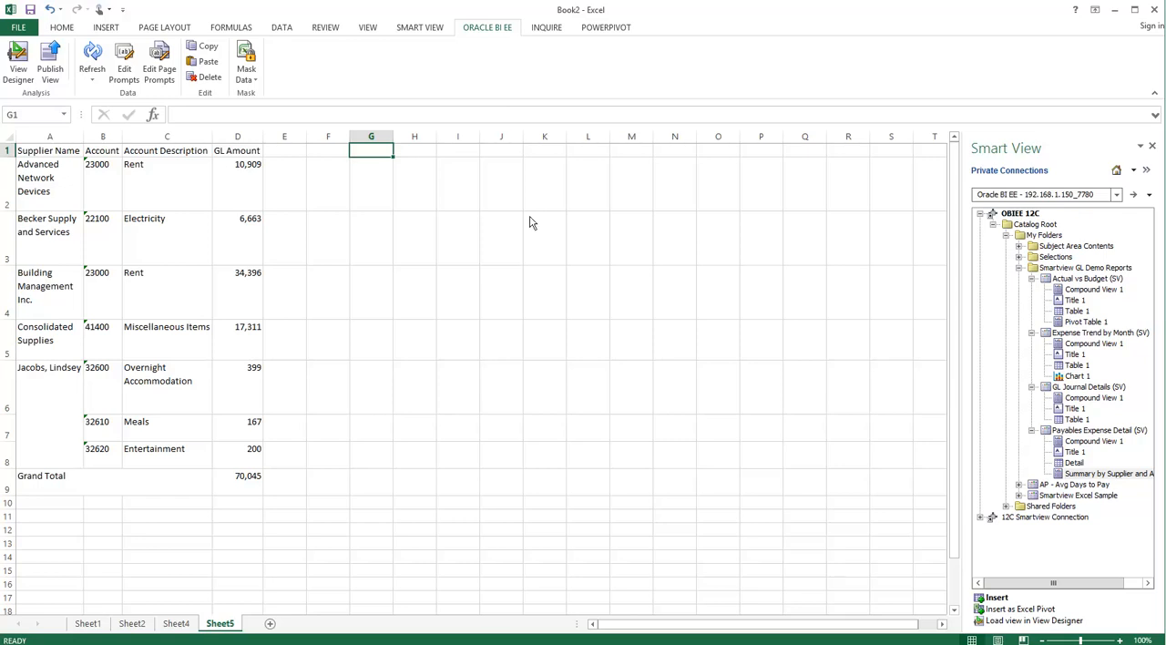
click(1075, 463)
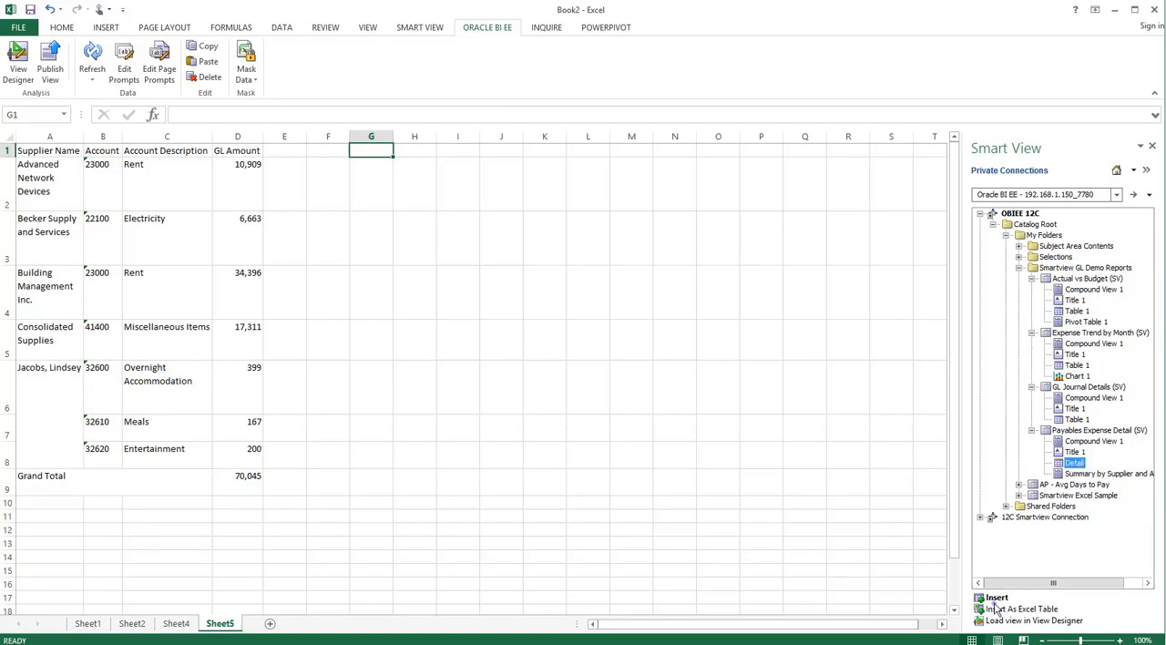
click(996, 609)
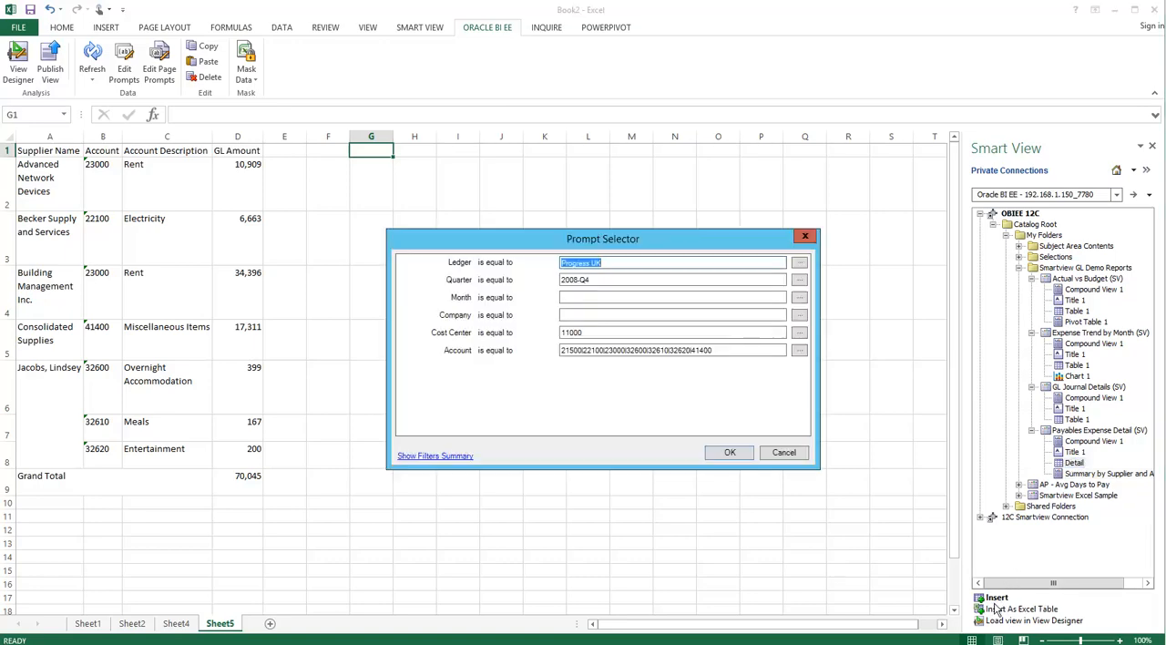
click(730, 454)
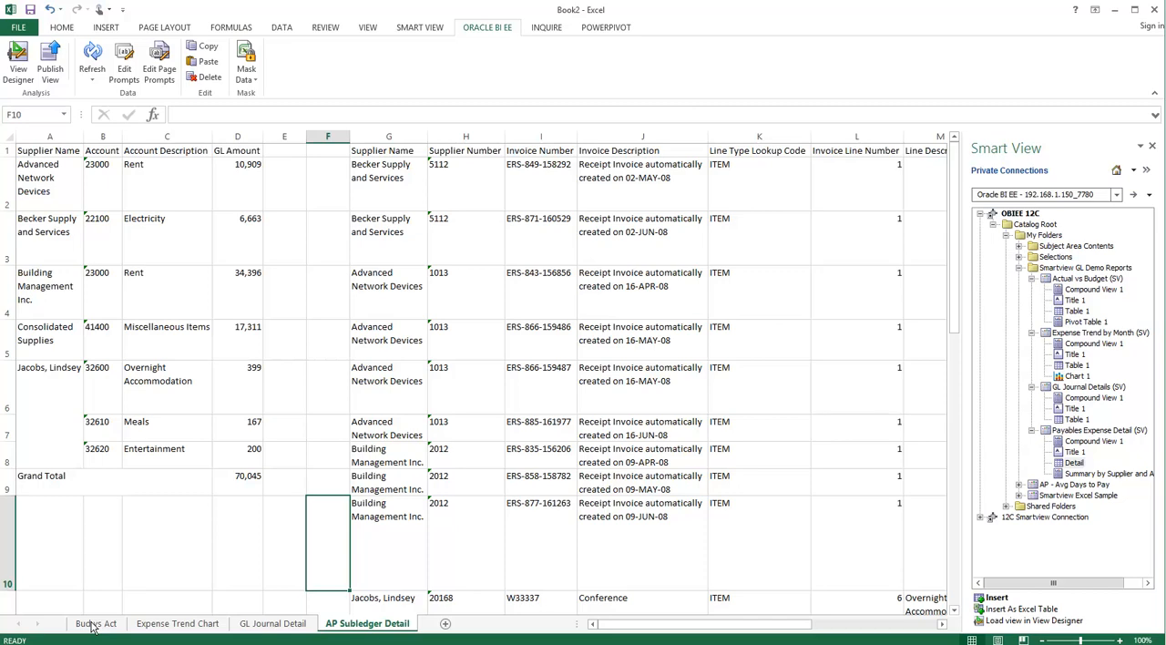
- Edit the prompts on the Bud vs Act sheet, adding 2008-Q1, 2008-Q2 and 2008-Q3 to the Quarter selection
click(97, 625)
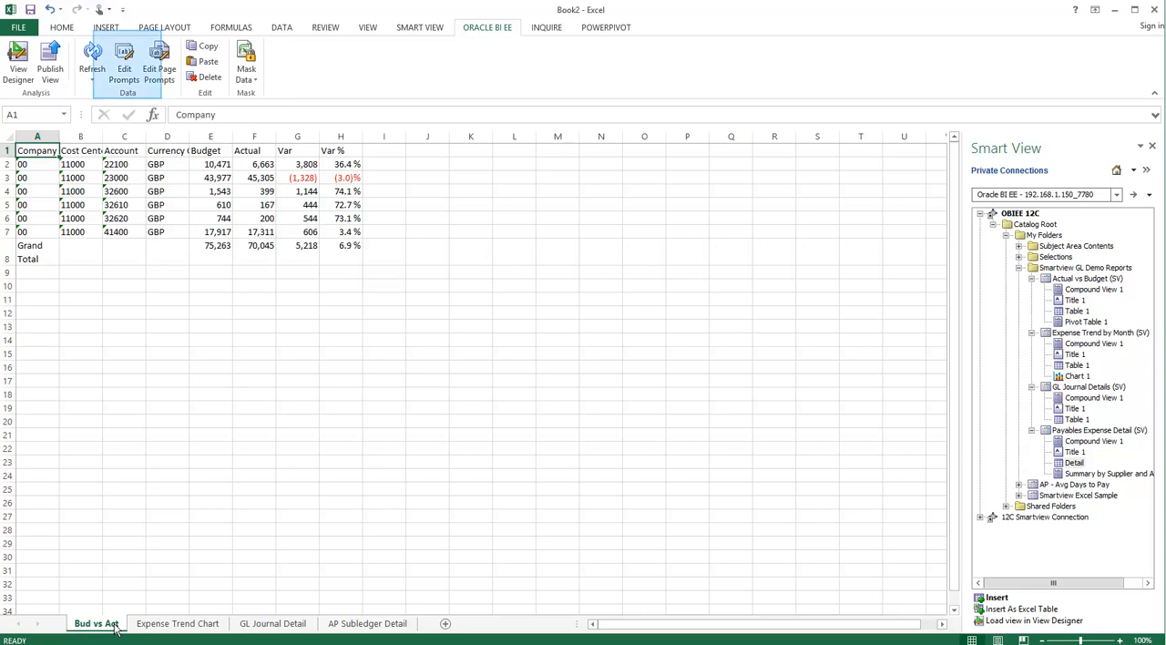
click(125, 73)
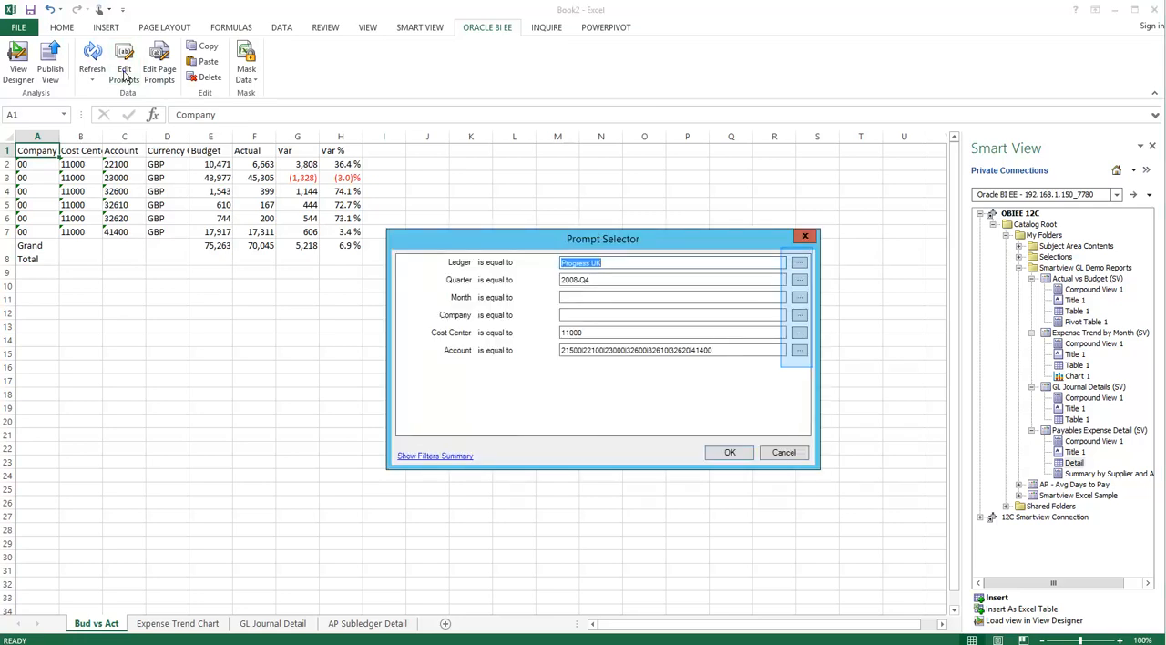
click(800, 286)
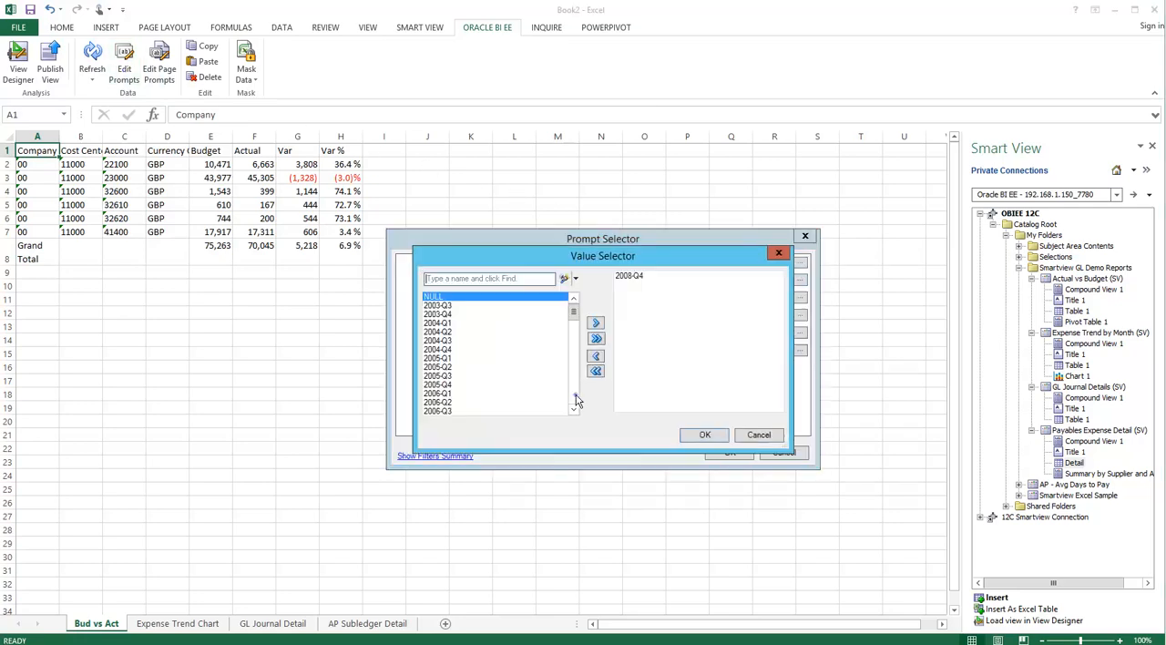
scroll(575, 312, down, 3)
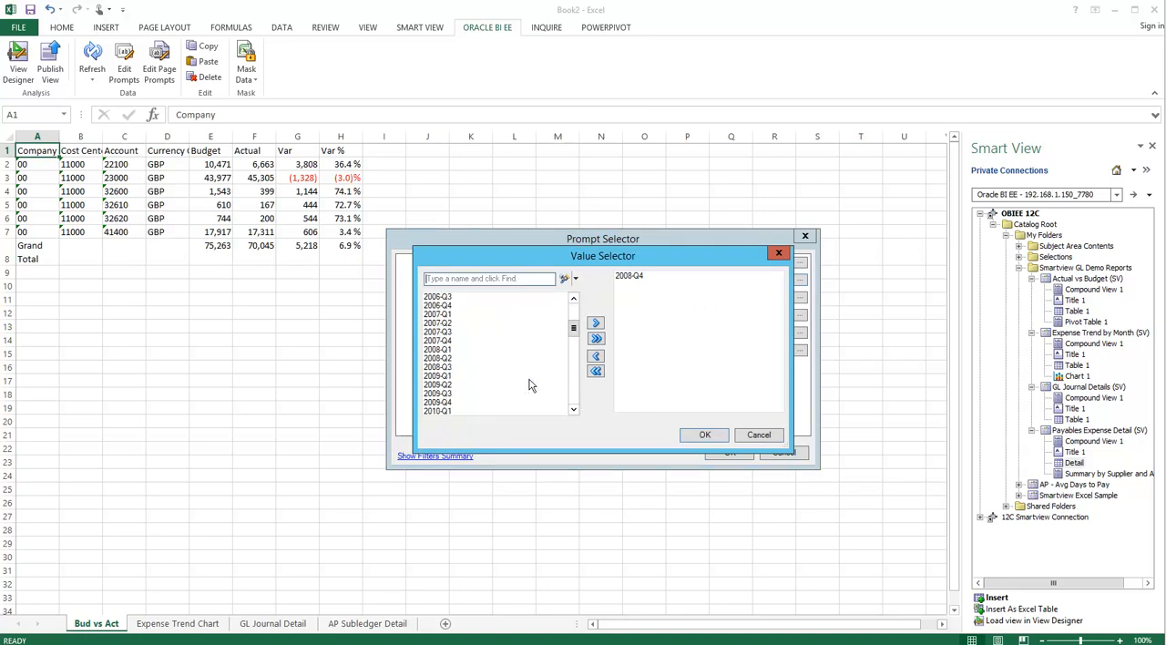
double_click(437, 351)
double_click(439, 351)
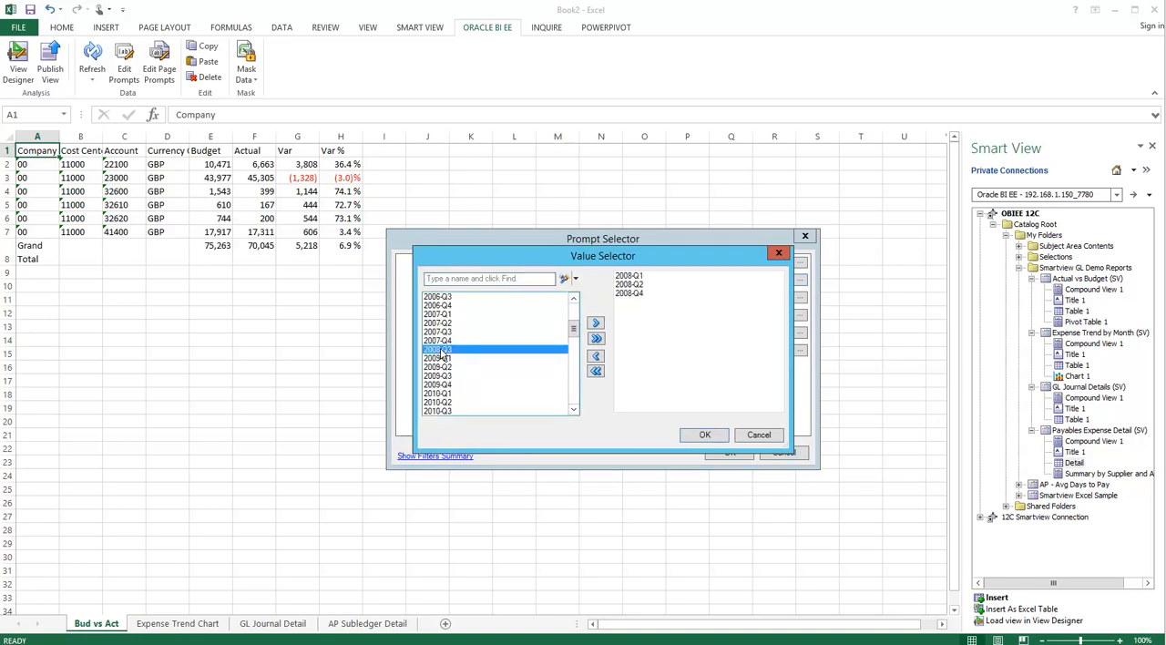
double_click(438, 351)
click(705, 435)
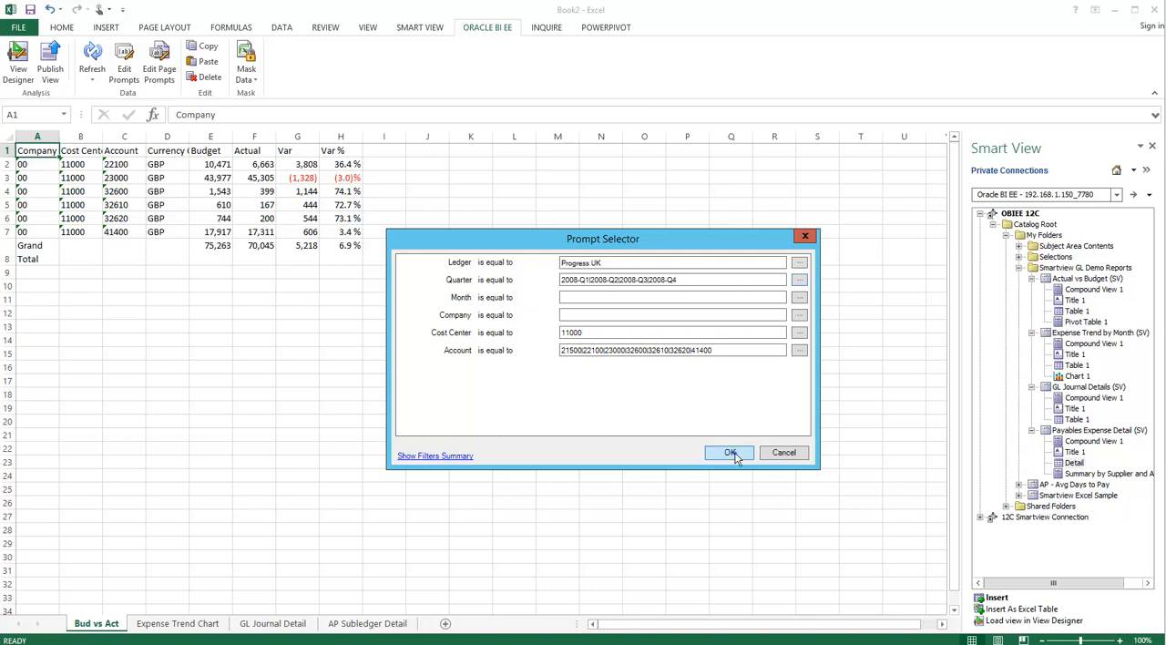
click(730, 452)
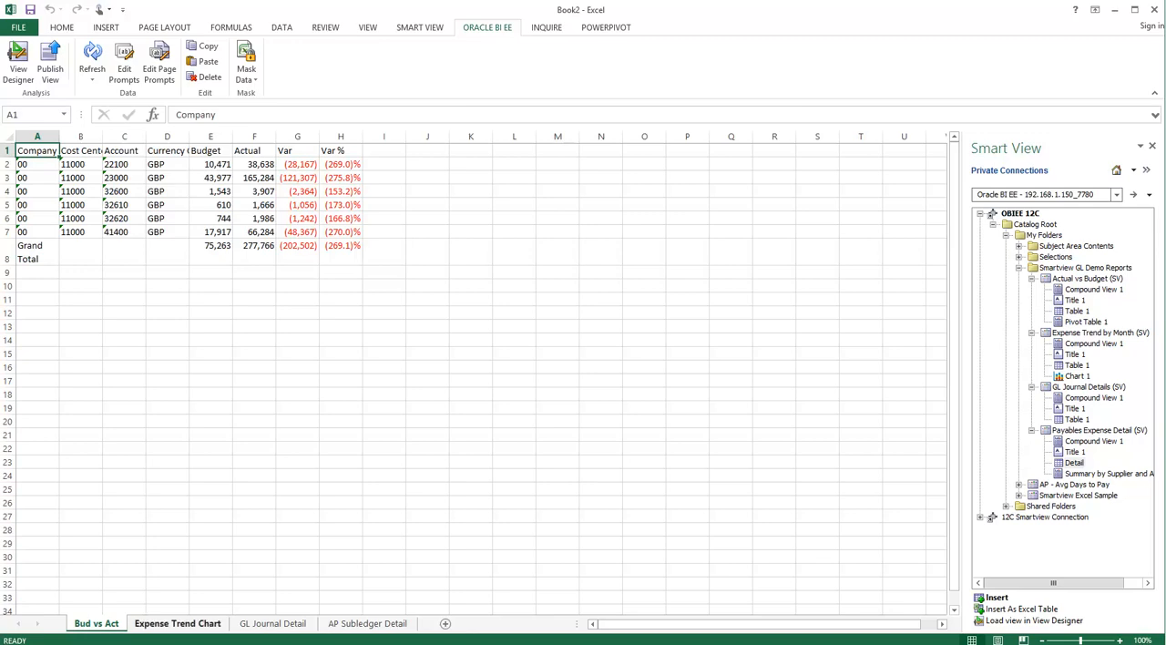
- Load the payables Detail view from the AP Subledger Detail sheet in View Designer and examine its layout and filters without changing it
click(367, 624)
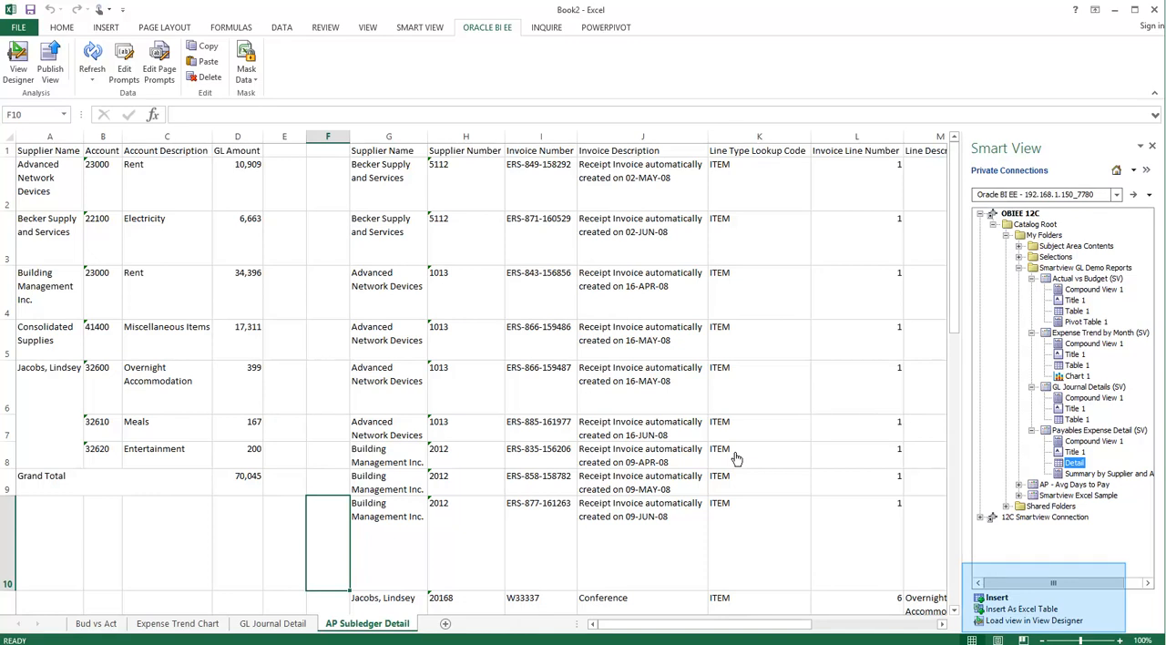
click(1011, 620)
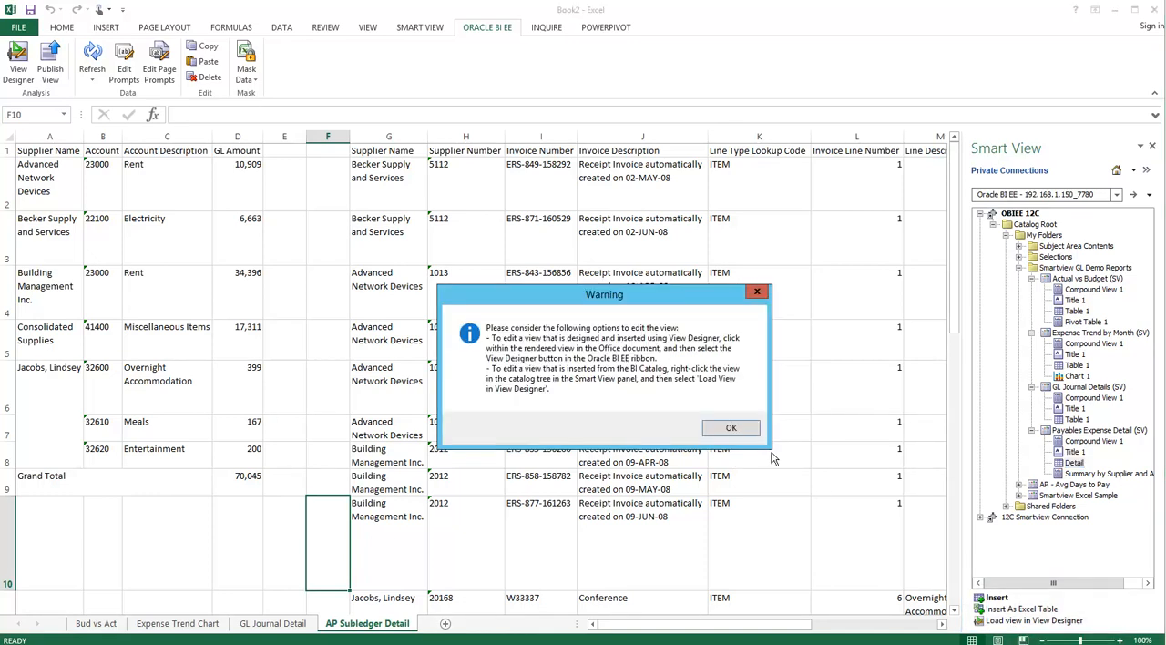
click(732, 429)
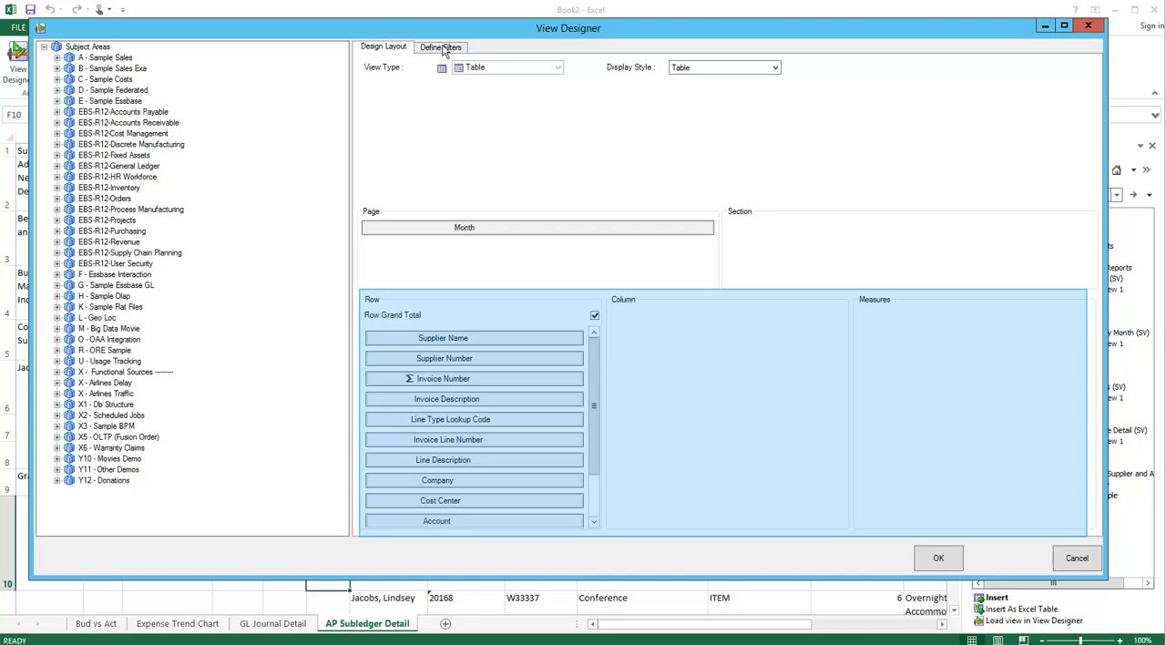
click(443, 51)
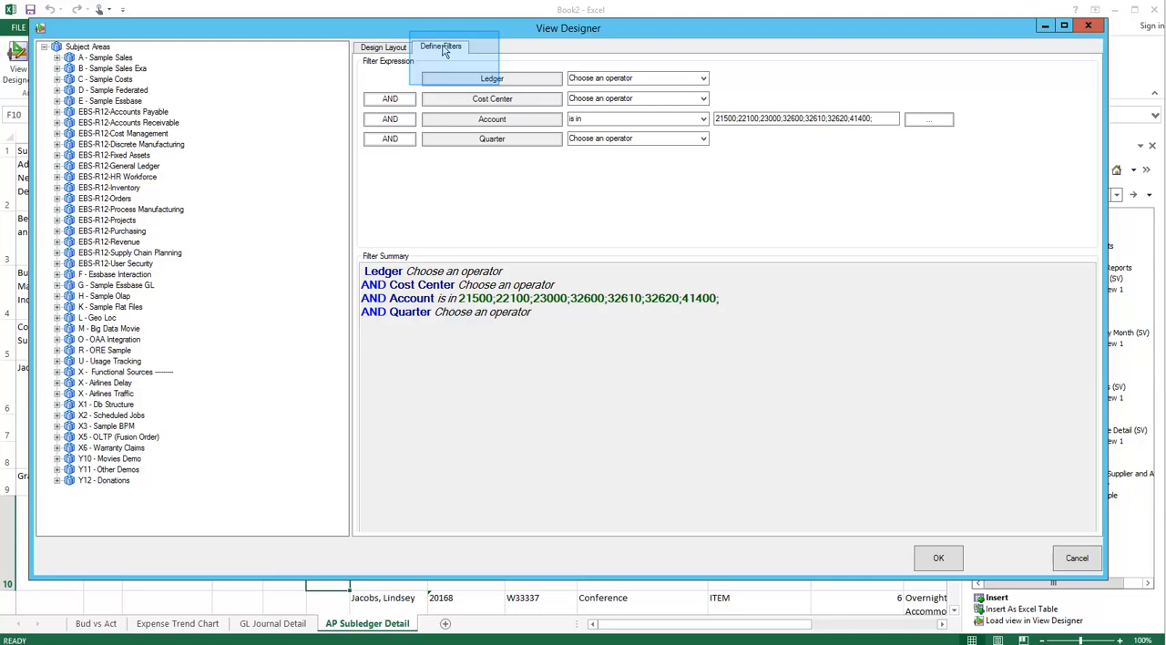
click(394, 51)
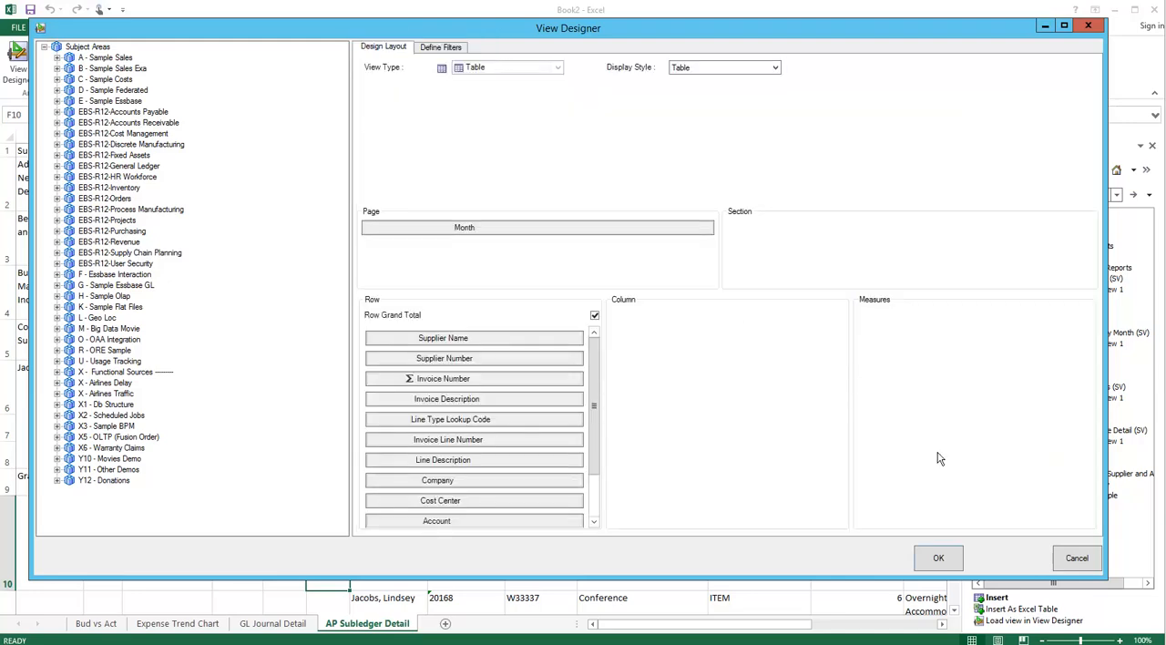
click(1076, 559)
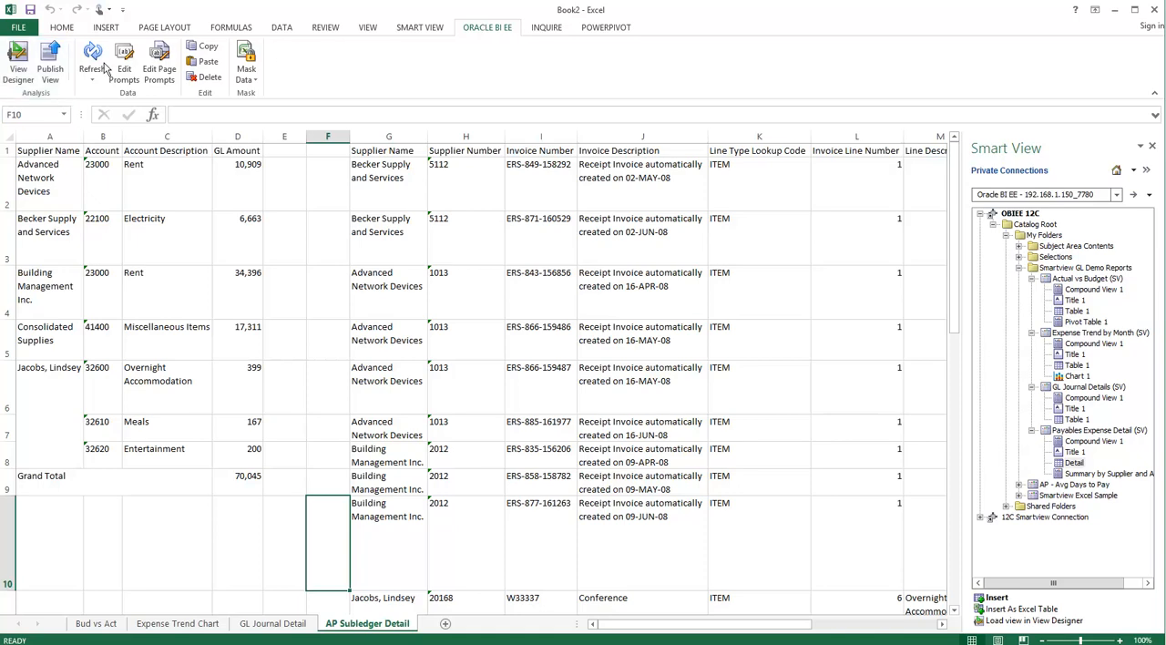
- Start a new view in View Designer and place Year and Quarter from the EBS-R12-Accounts Payable Time folder in the Column area
click(20, 71)
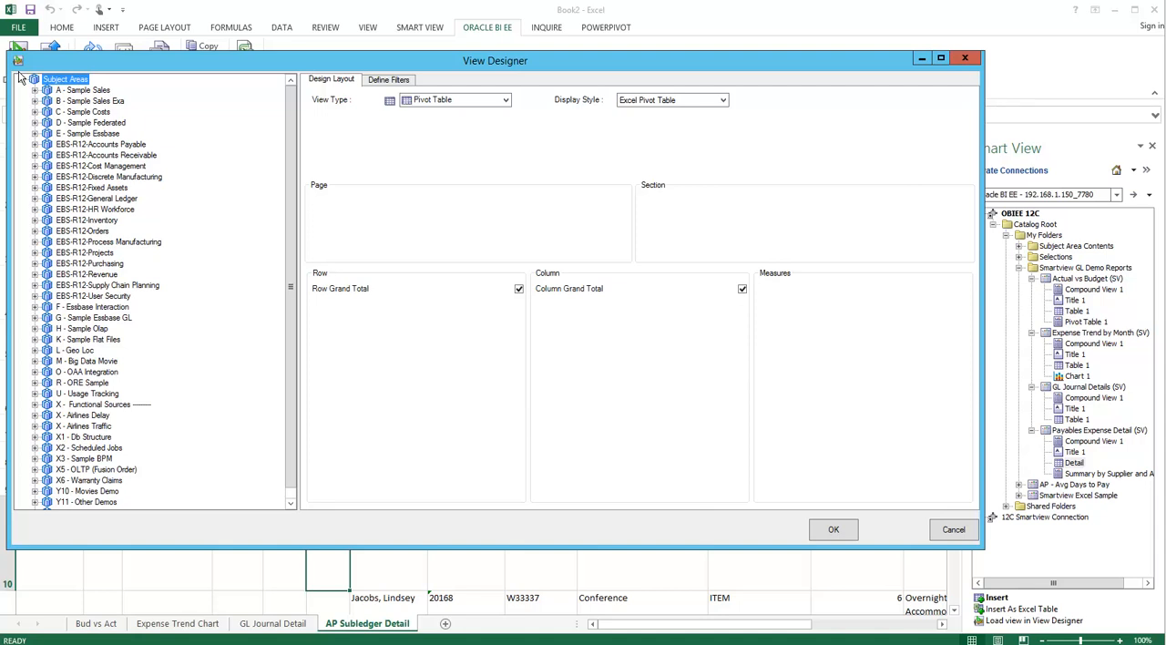
click(35, 144)
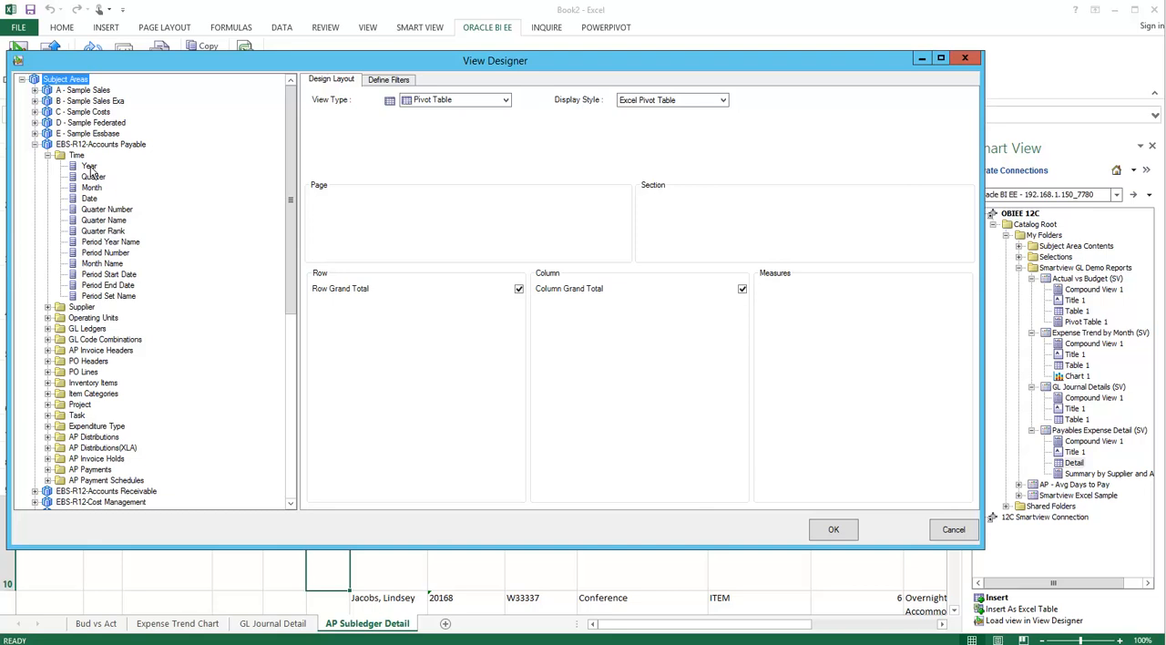
drag(90, 170, 600, 321)
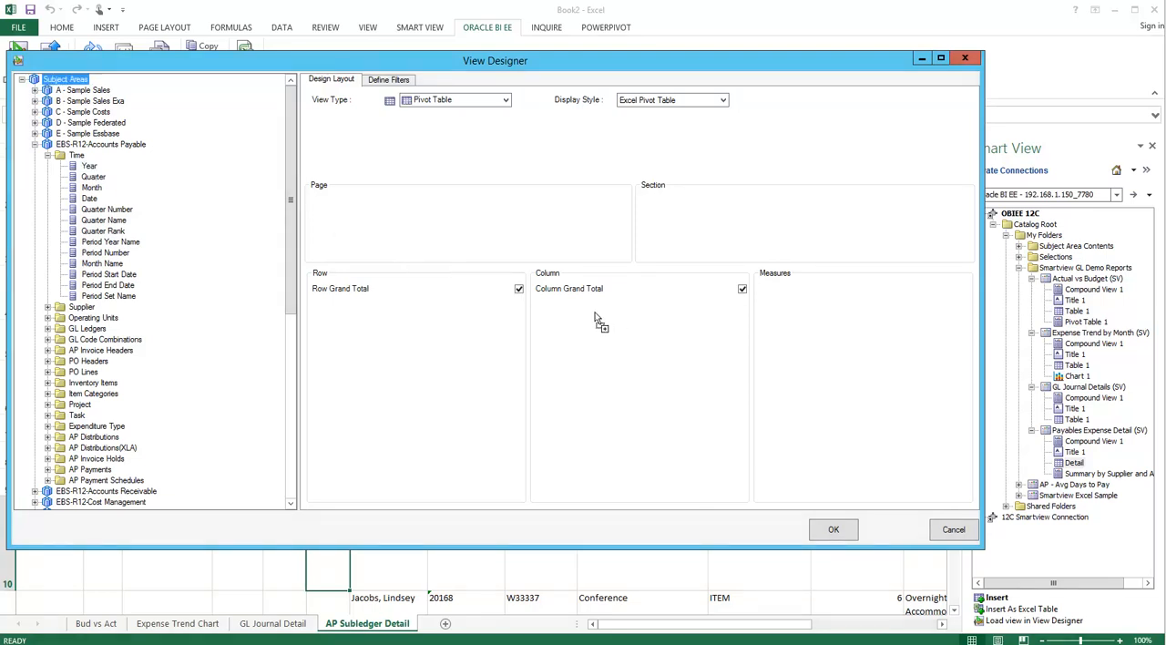
drag(600, 321, 596, 317)
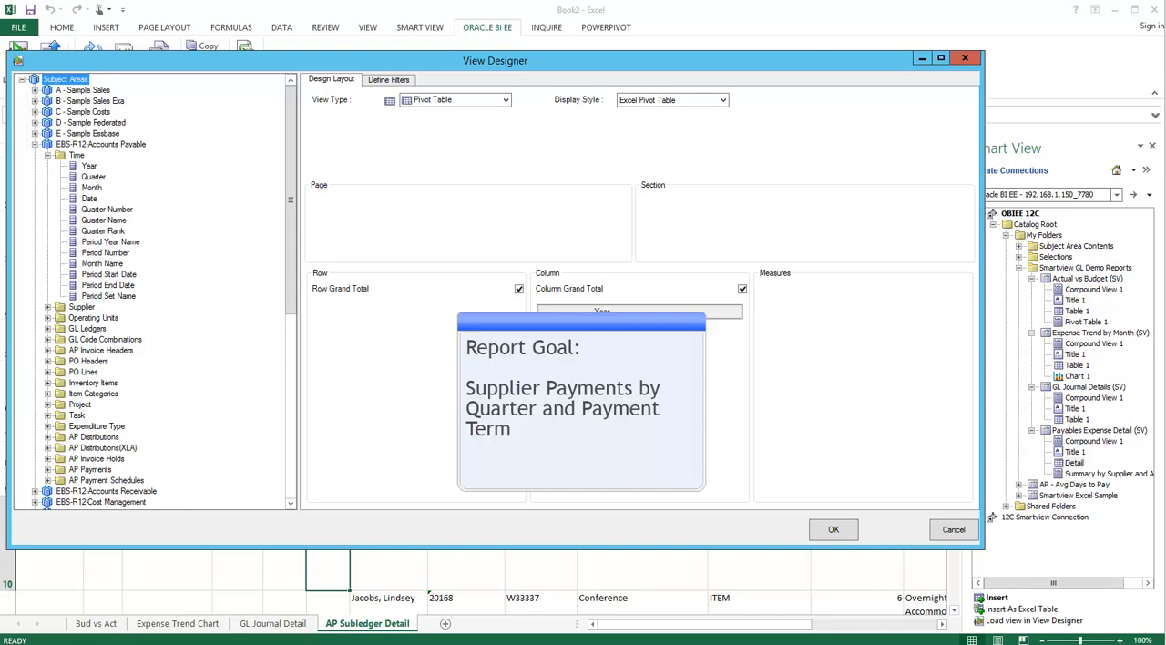
drag(94, 178, 607, 347)
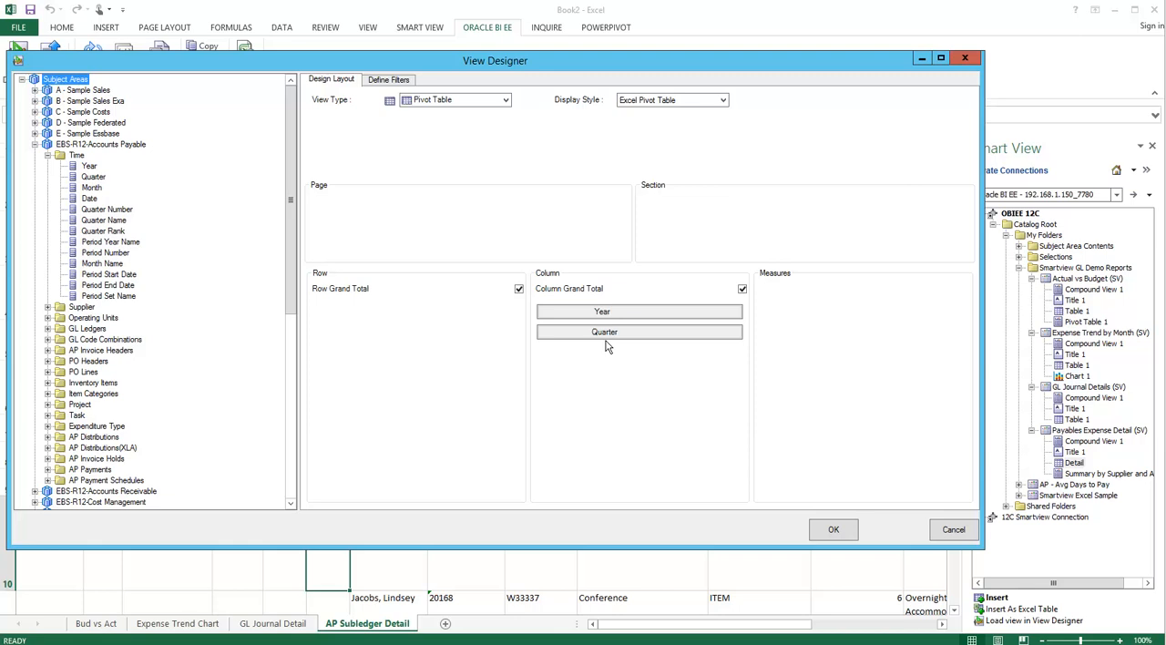
- Place Operating Unit in the Page area and Term Name from AP Invoice Headers in the Row area
click(47, 155)
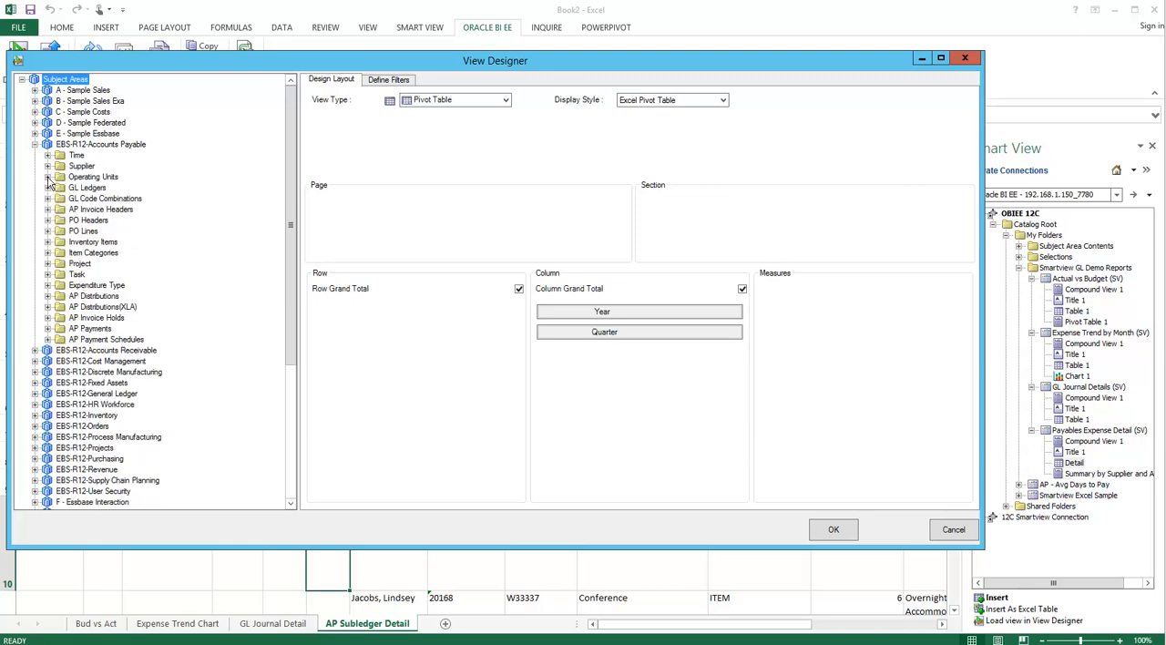
click(47, 177)
drag(91, 205, 388, 227)
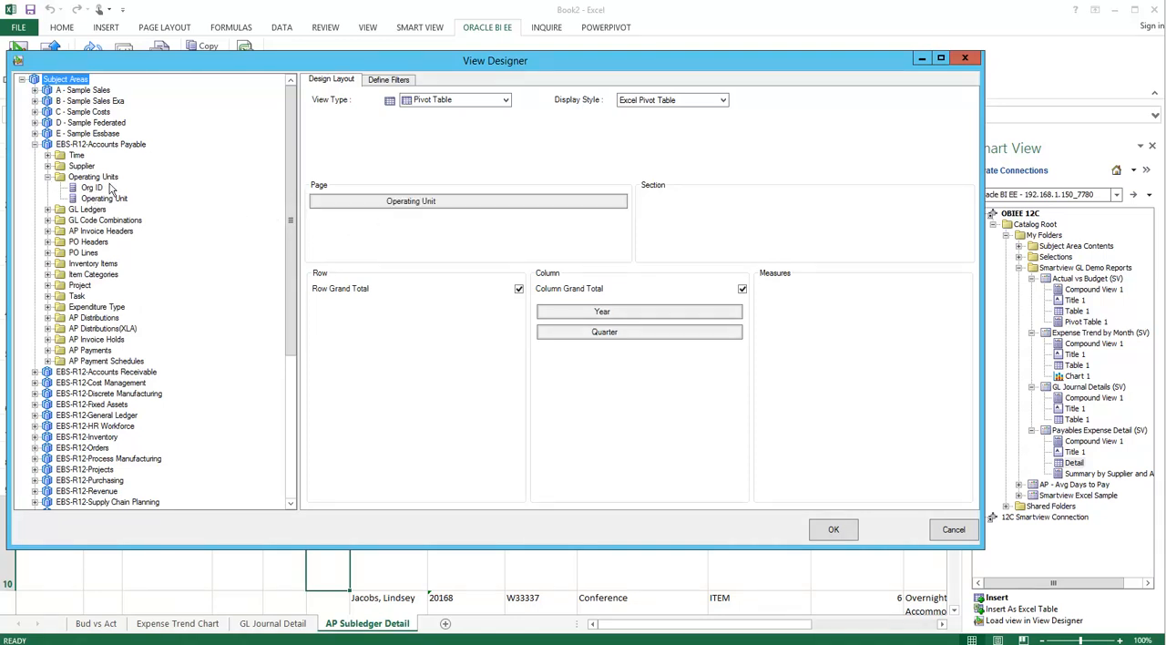
click(47, 177)
click(47, 210)
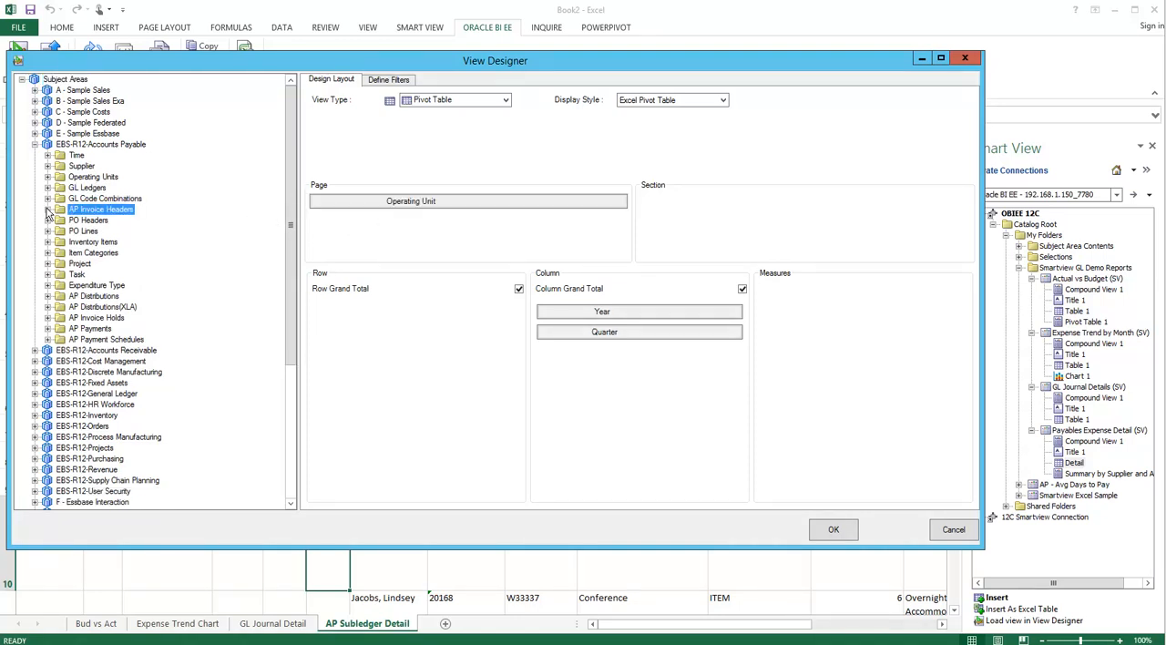
drag(102, 158, 392, 339)
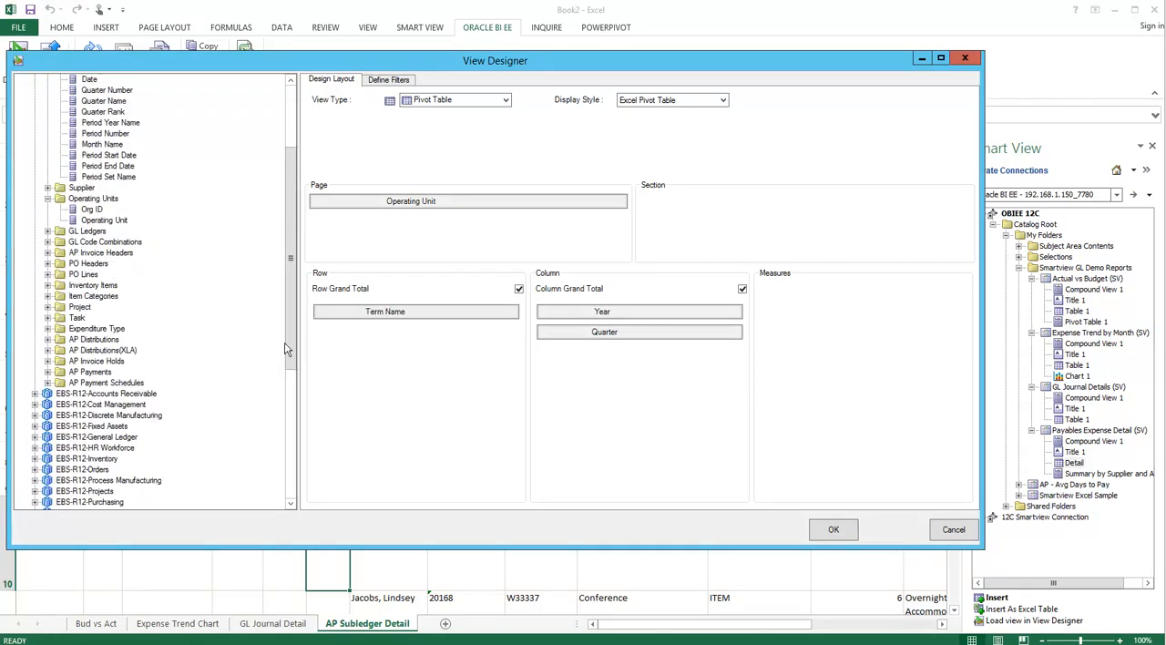
- Add Amount from the AP Payment Measures of AP Payments to the Measures area
click(48, 372)
click(60, 394)
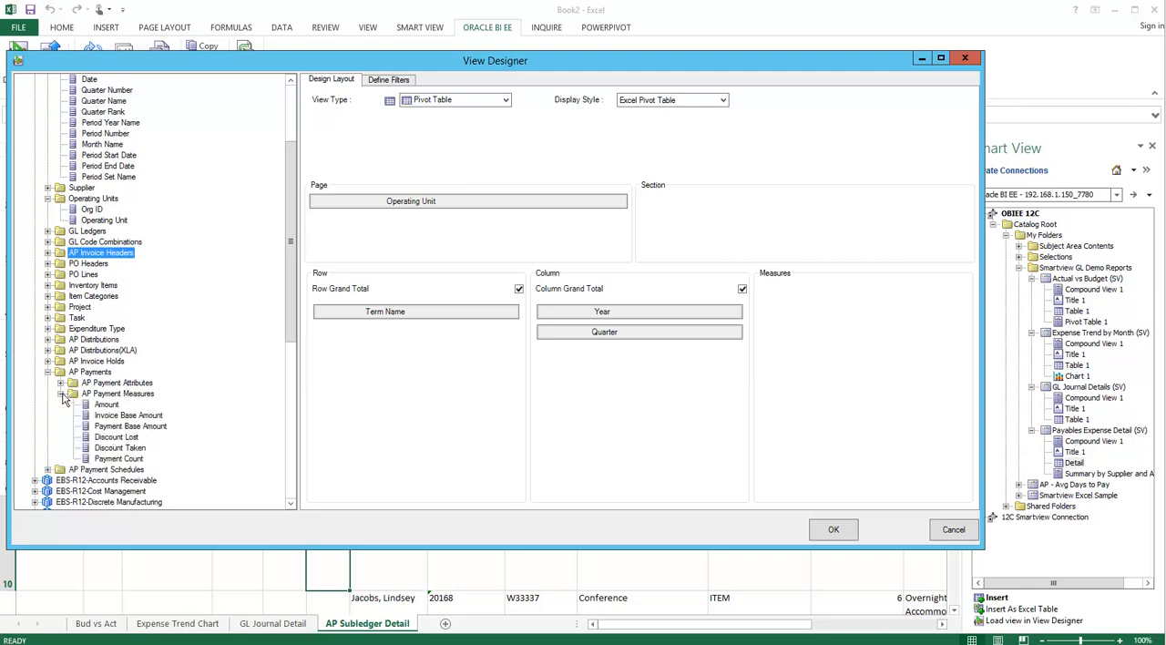
drag(107, 407, 537, 351)
drag(822, 322, 822, 322)
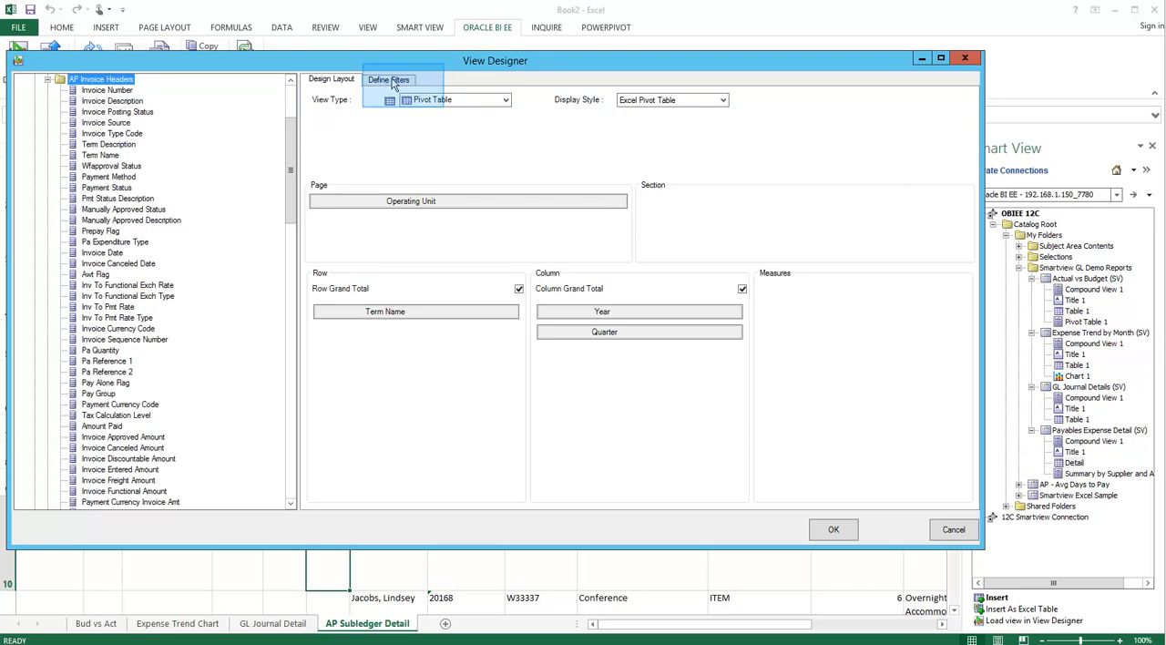
- Define a filter on the new view so that Year is equal to 2008
click(395, 82)
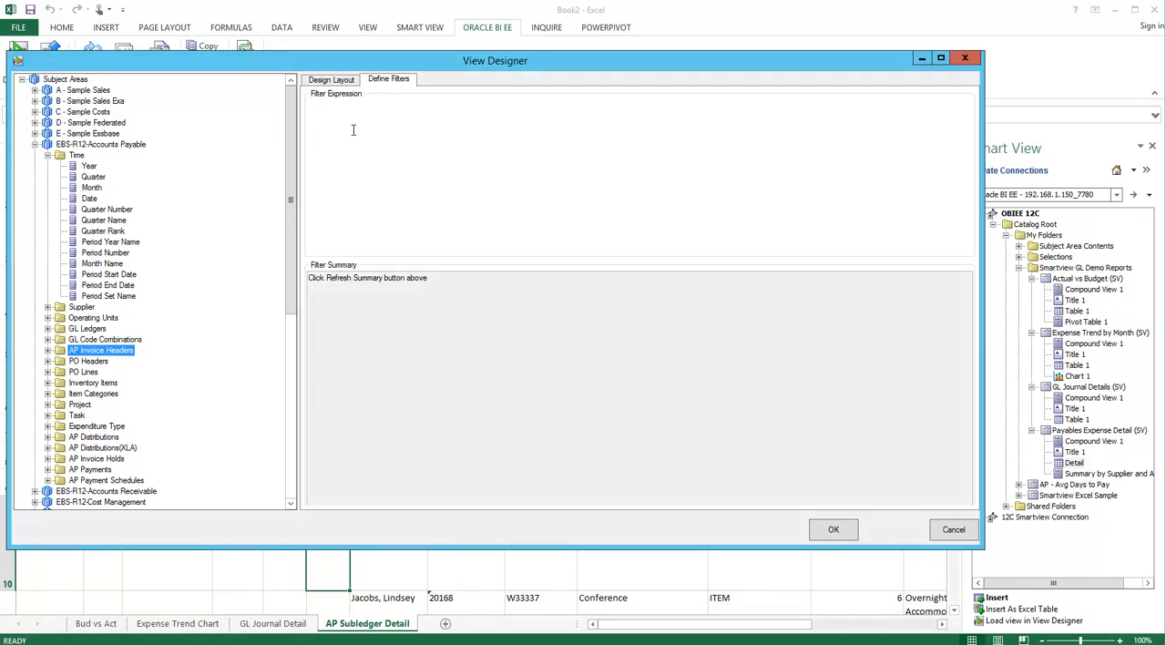
click(583, 112)
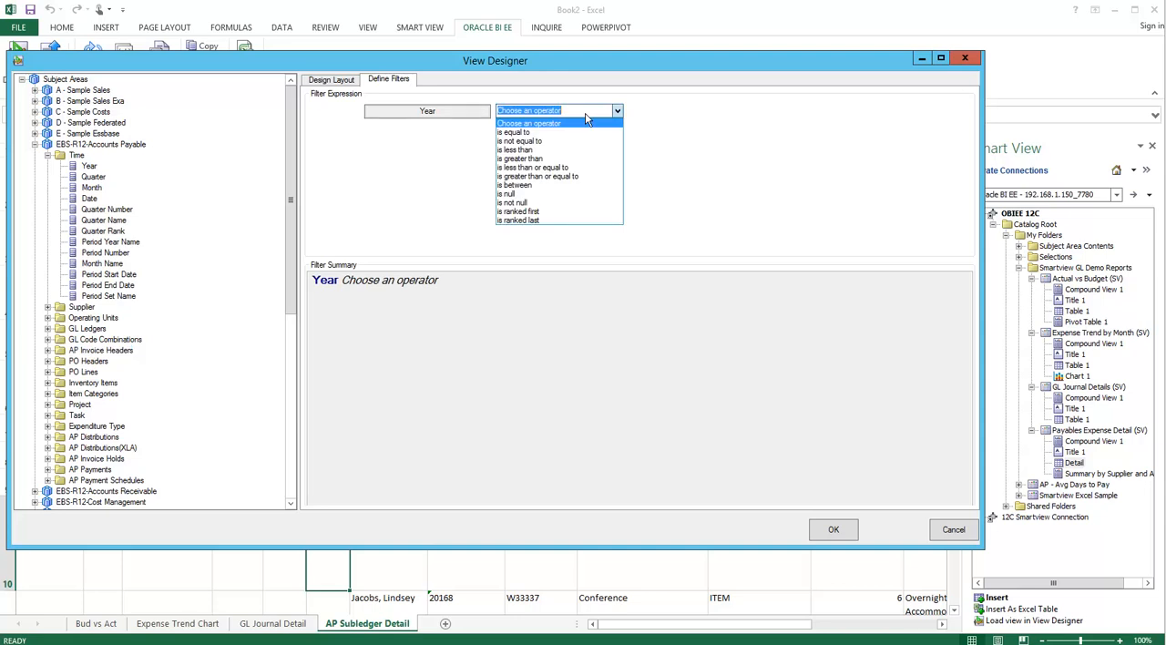
click(522, 133)
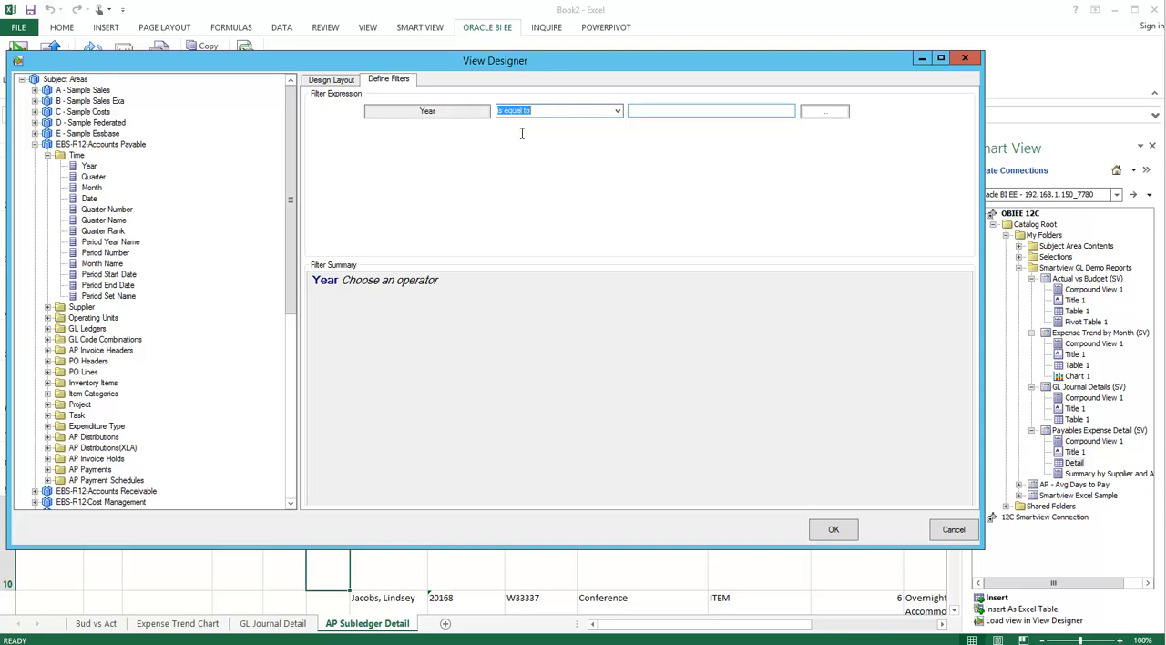
click(641, 110)
text(2008)
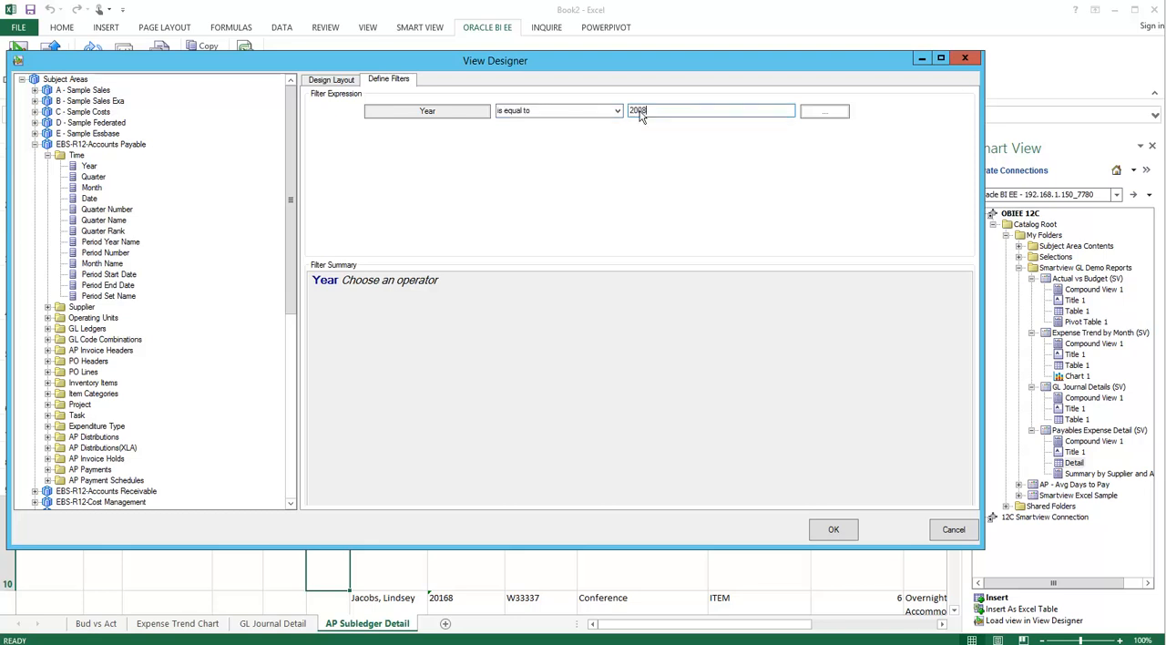
- Add a second filter condition on Operating Unit from the Operating Units folder with the operator is in
click(49, 318)
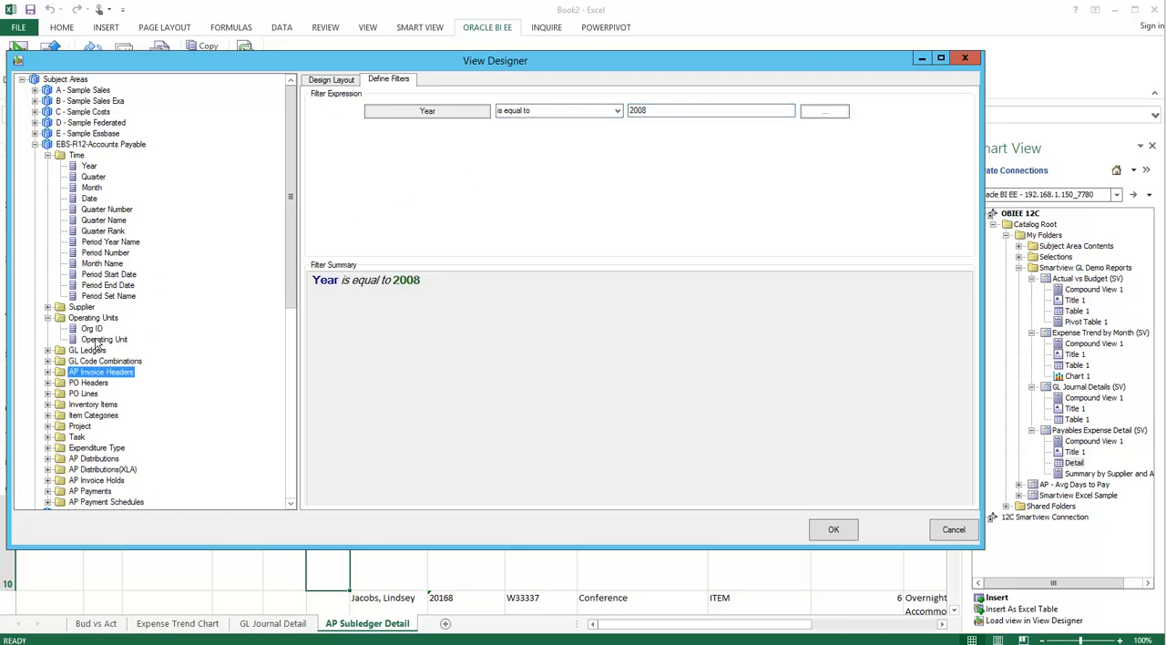
drag(102, 341, 395, 172)
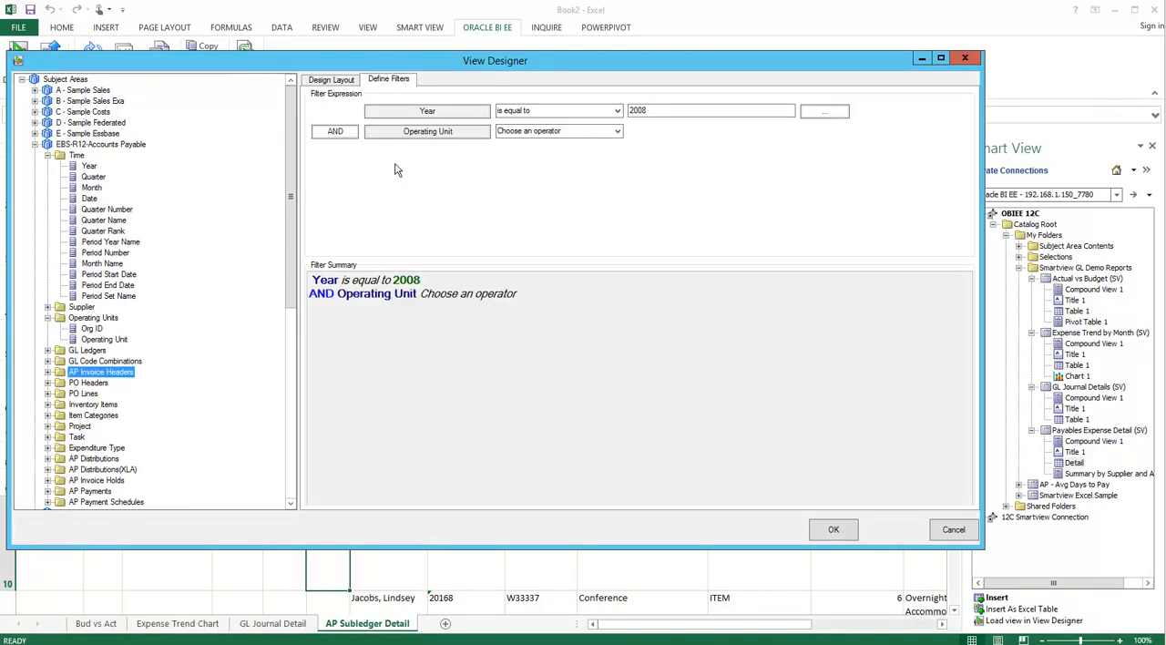
click(618, 133)
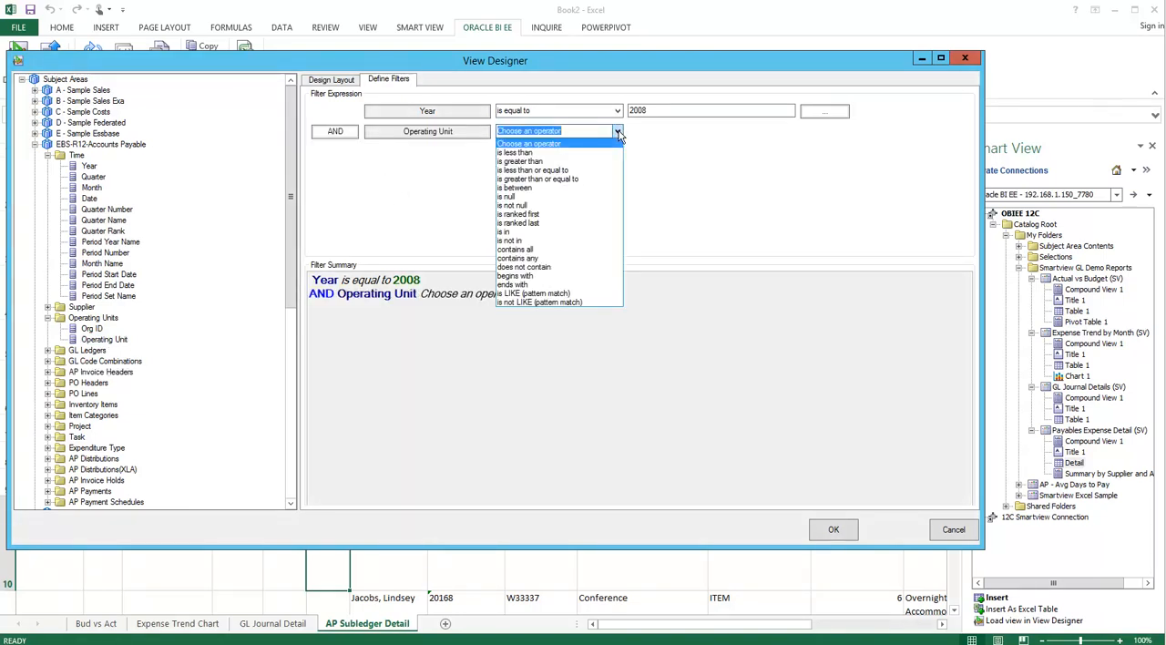
click(516, 232)
click(758, 130)
- Search the Operating Unit values for Vision, include all matches in the filter, and insert the finished view into the workbook
click(817, 135)
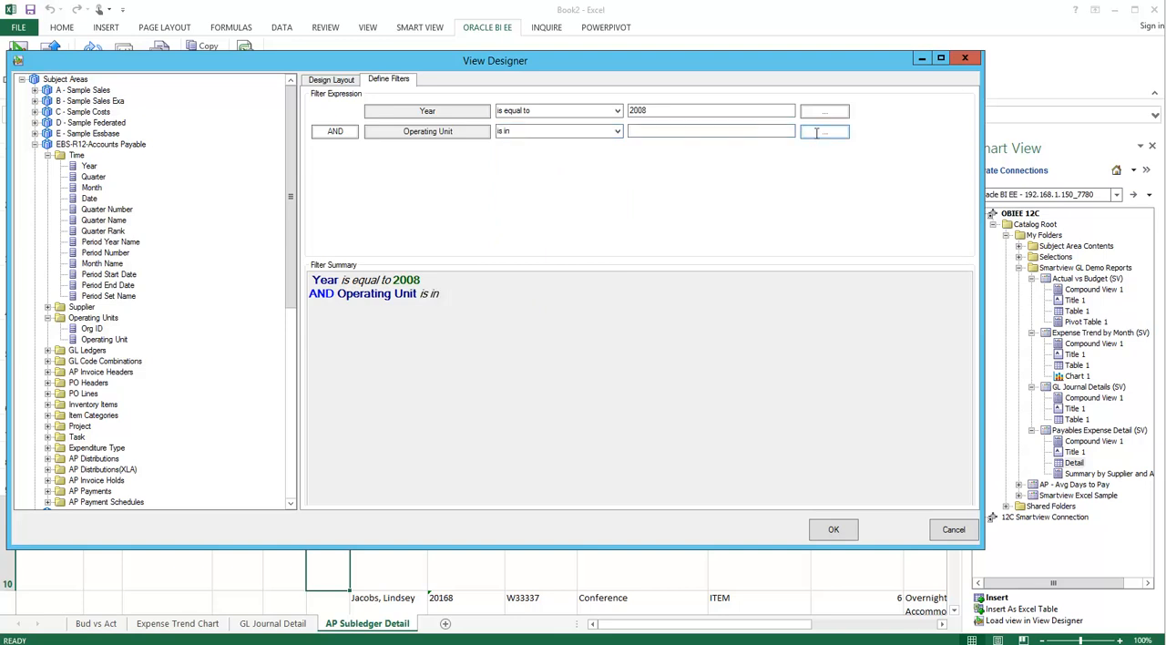
text(Vision)
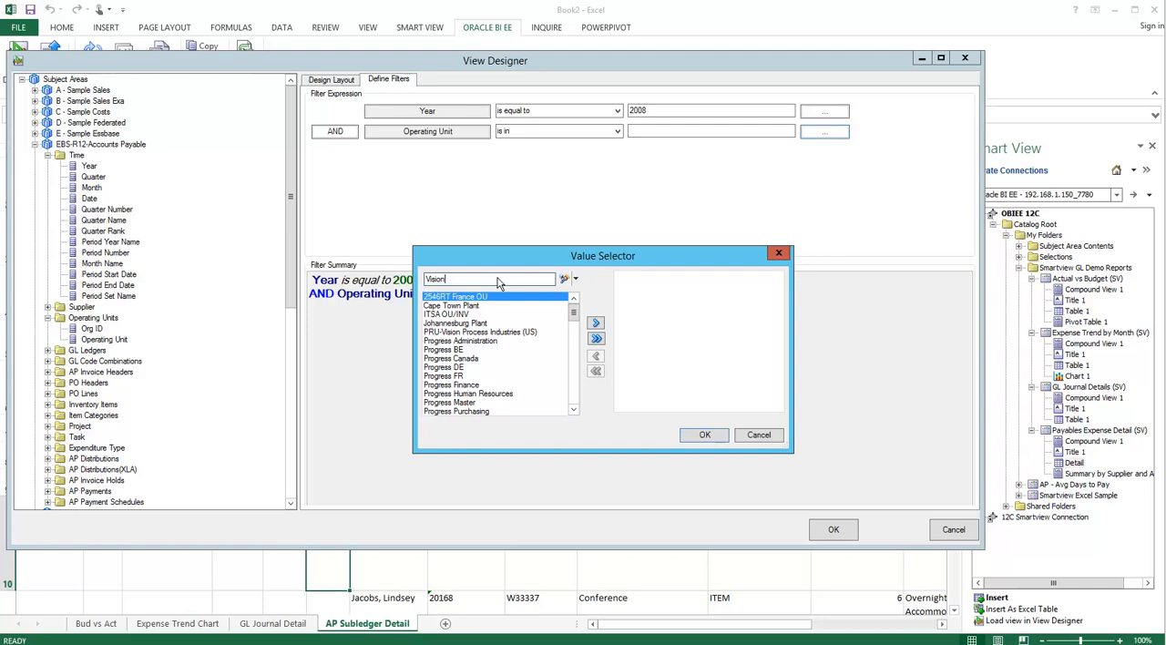
click(564, 279)
click(598, 340)
click(704, 434)
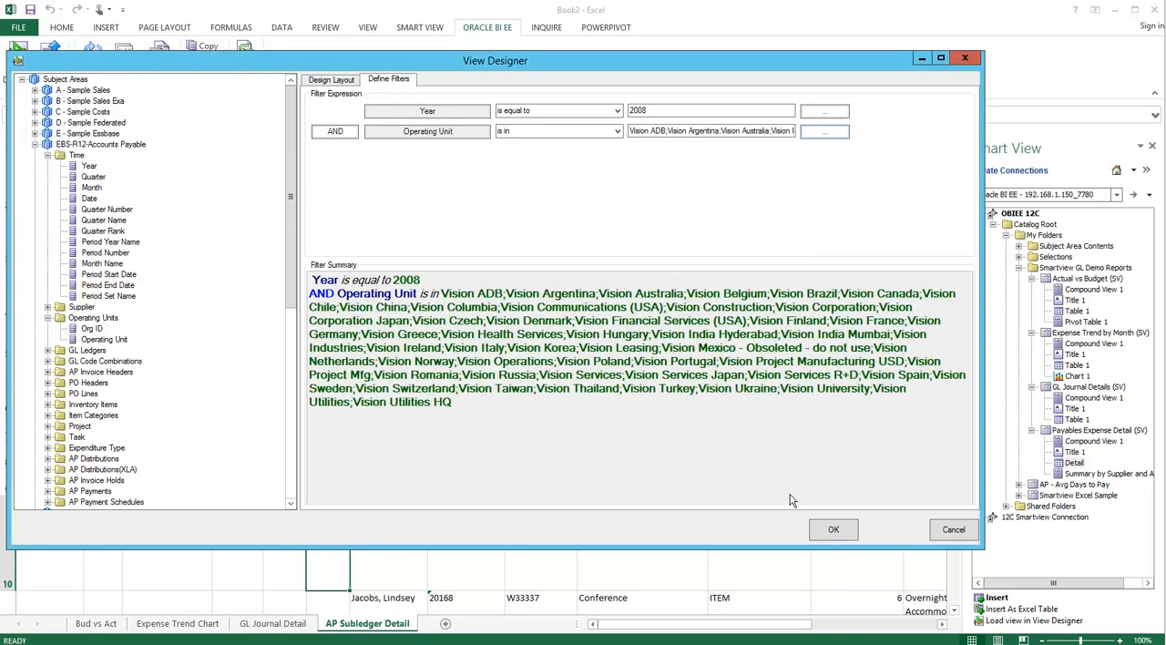
click(834, 532)
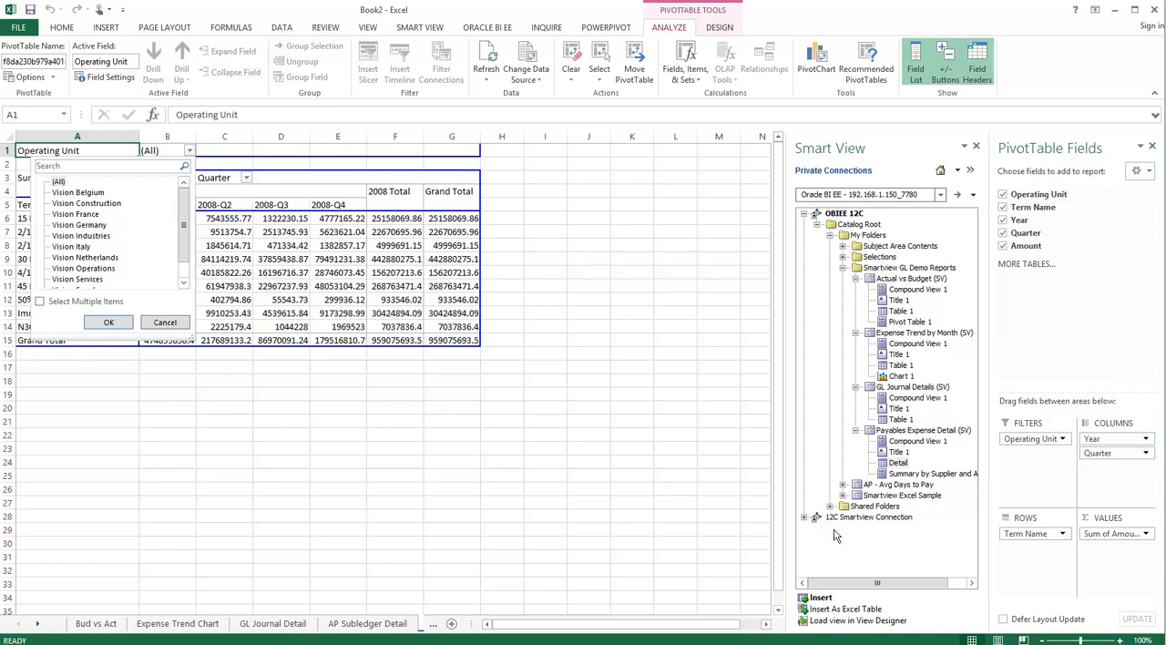
- Filter the payment terms pivot table to the Vision Operations operating unit
click(82, 269)
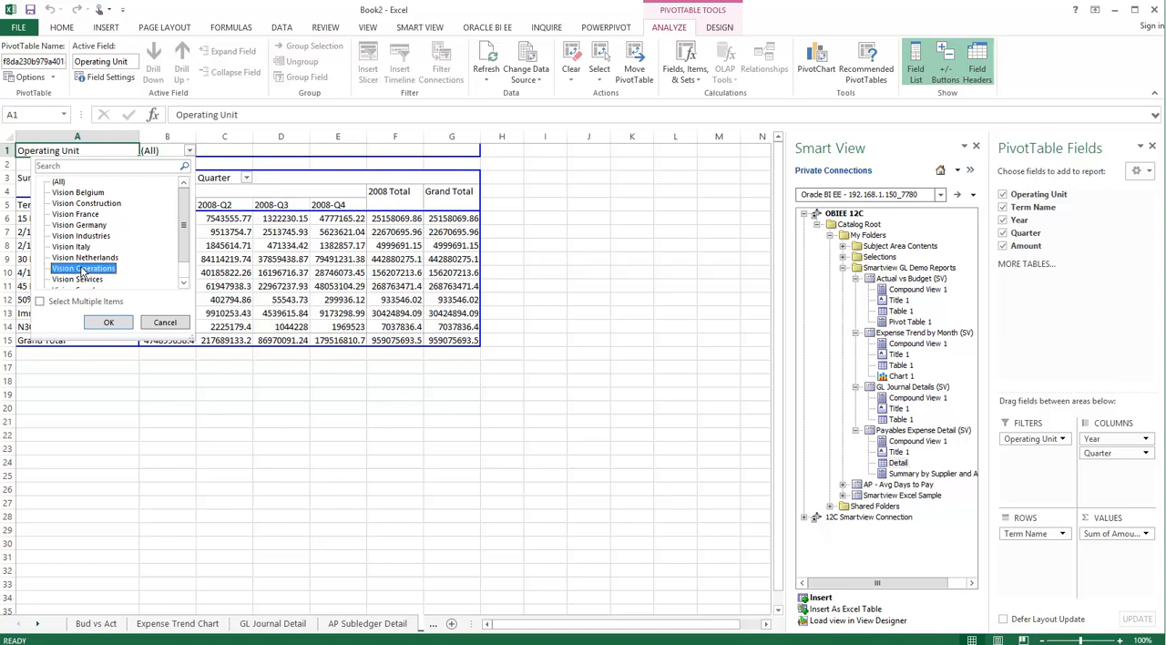
click(107, 323)
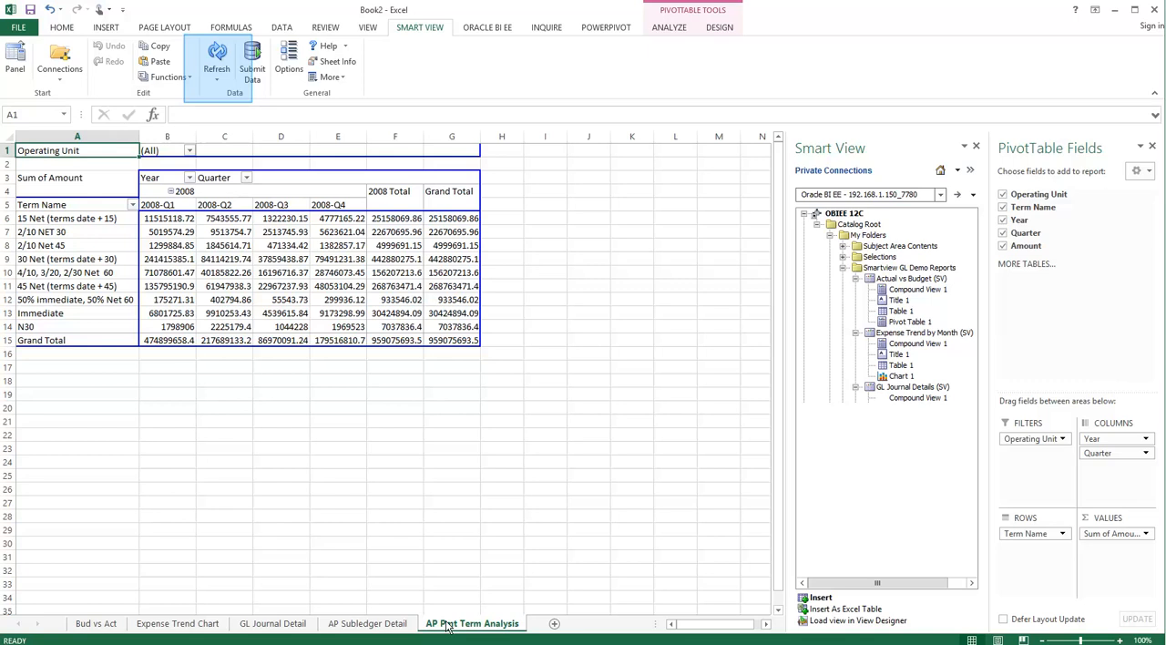
- Refresh the Smart View data on all worksheets and dismiss the refresh summary
click(217, 81)
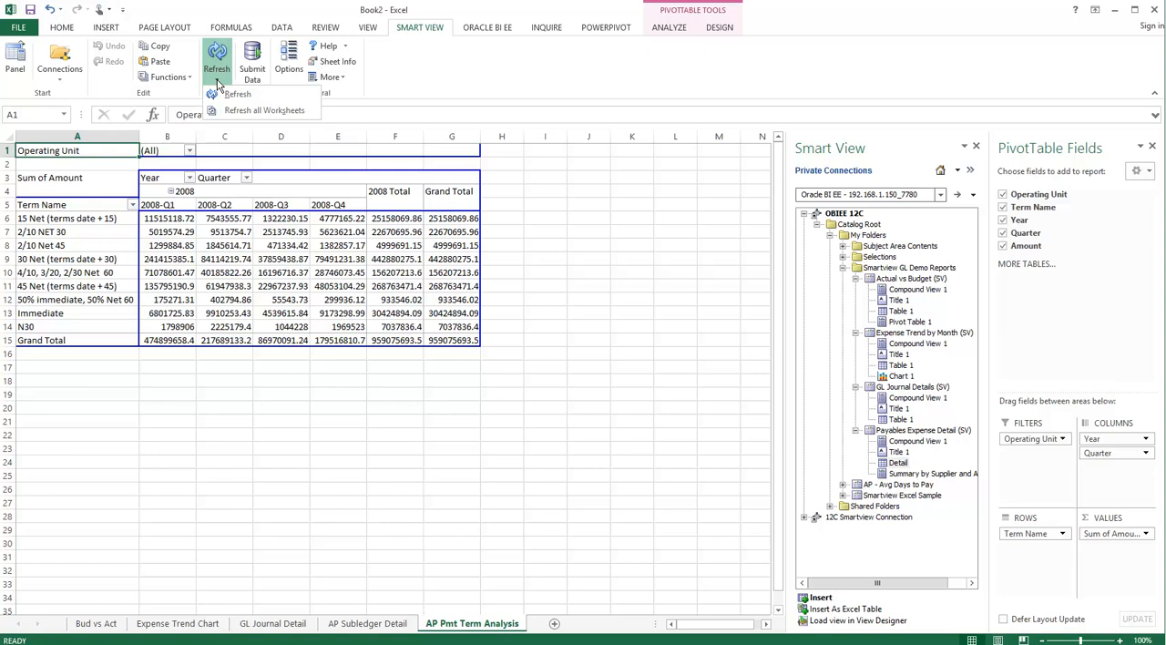
click(232, 110)
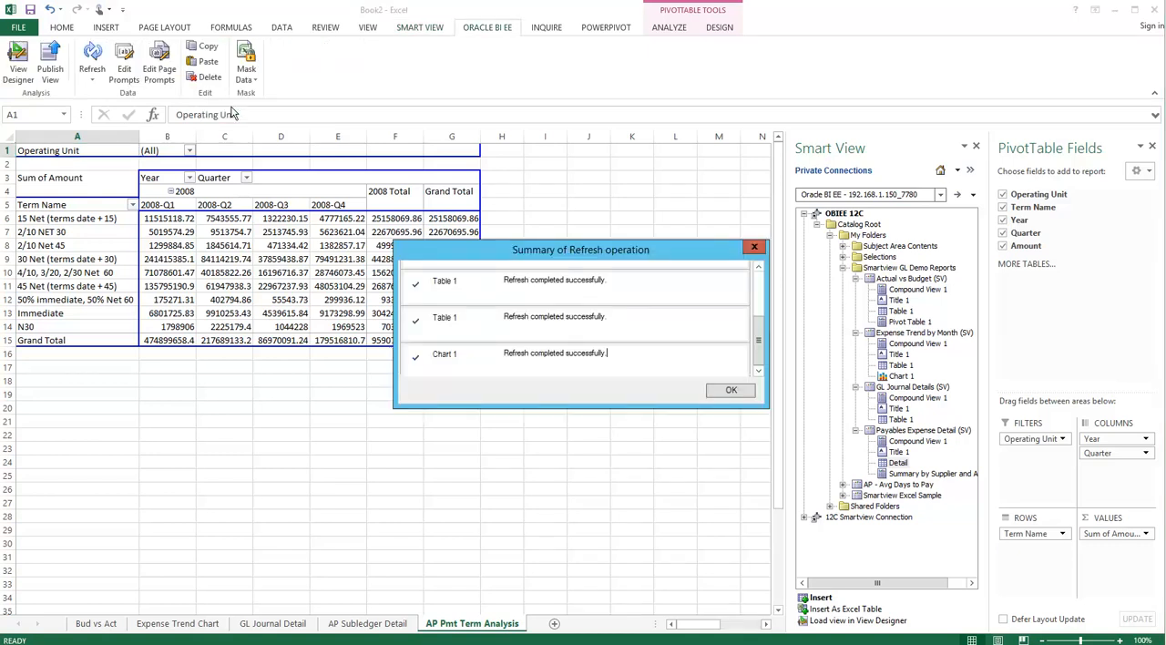
click(722, 389)
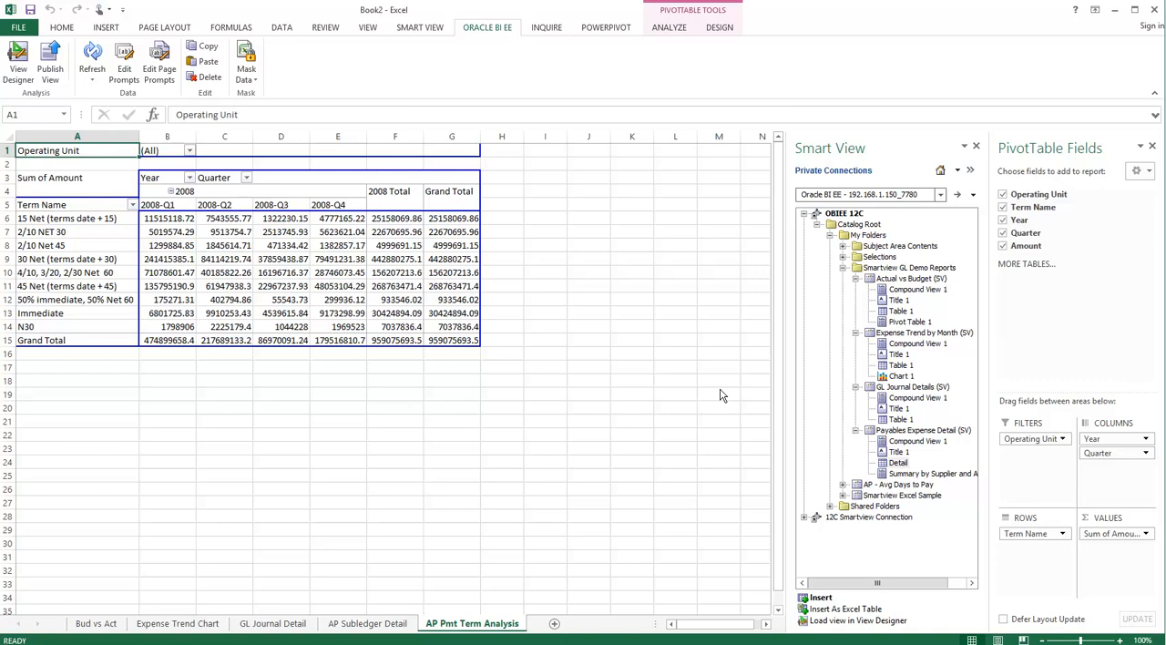
- Save the workbook as Smartview Training Sample in the Demo folder on the Desktop, in Excel Workbook format
click(19, 27)
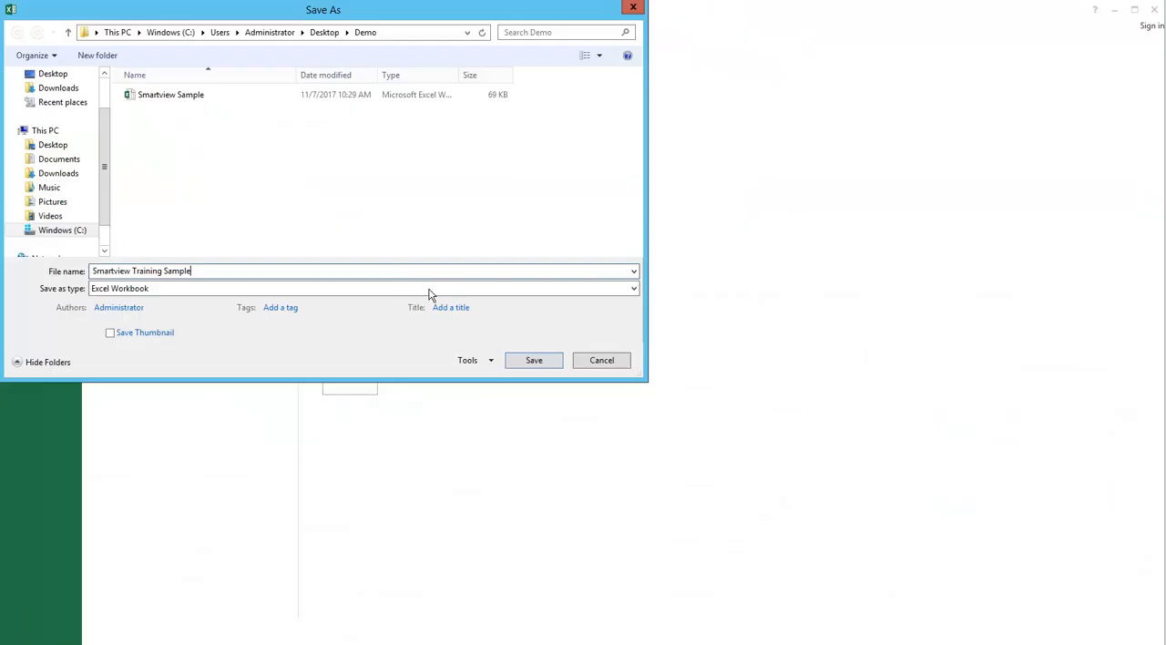
click(535, 361)
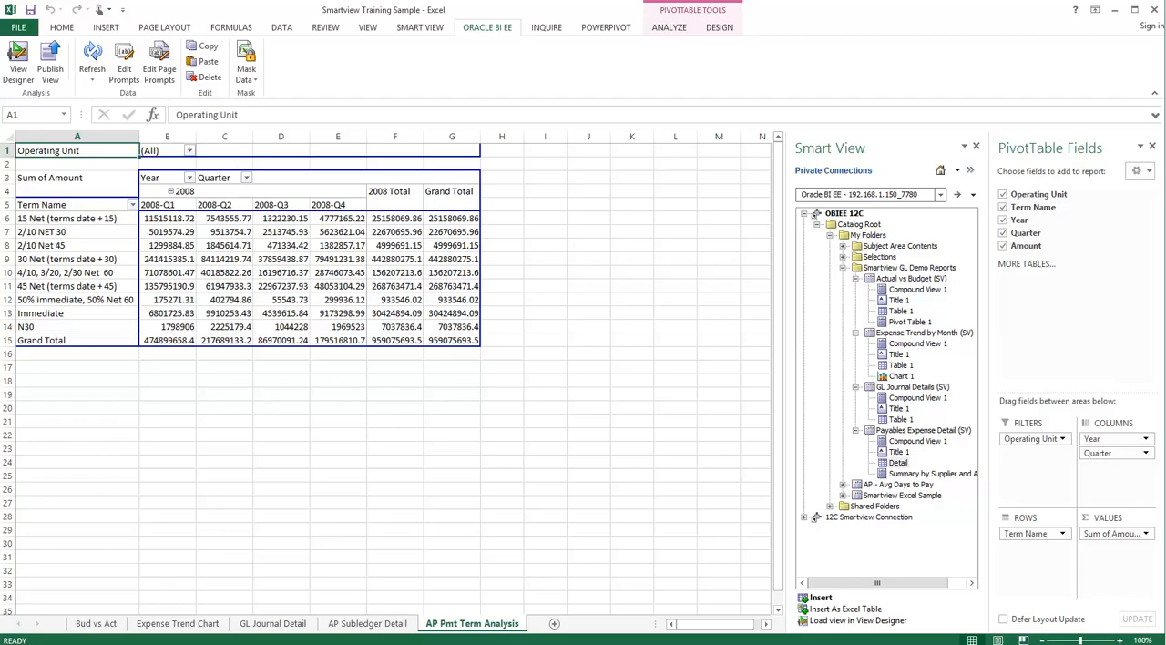